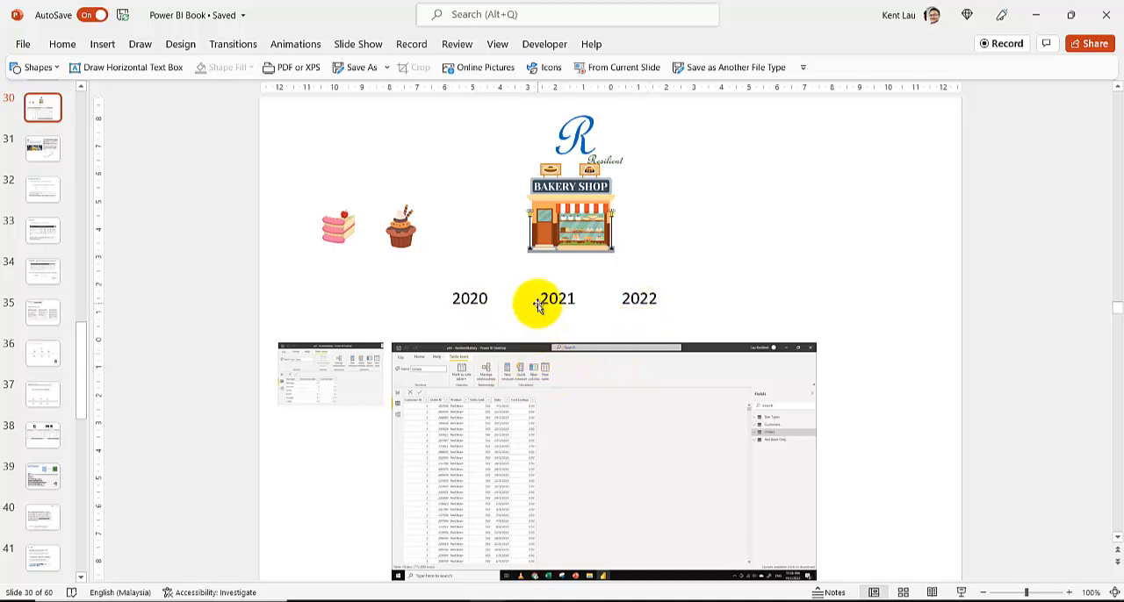
Switch to the Orders workbook in Excel, look over the Orders sheet's data, and return to the pivot table on Sheet1
mouse_move(422, 596)
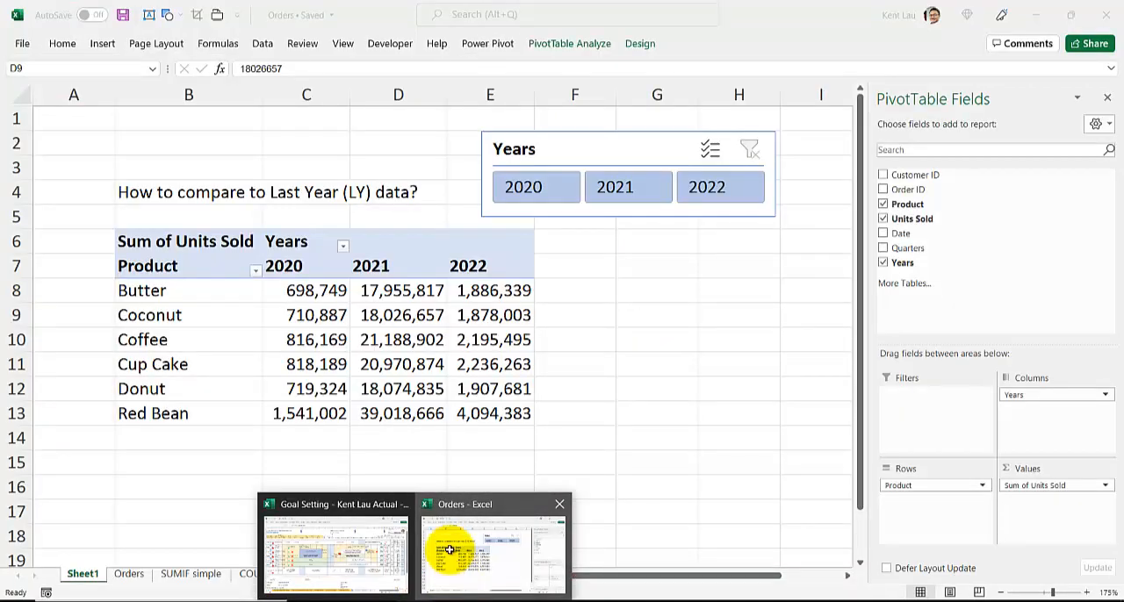
left_click(448, 550)
left_click(257, 456)
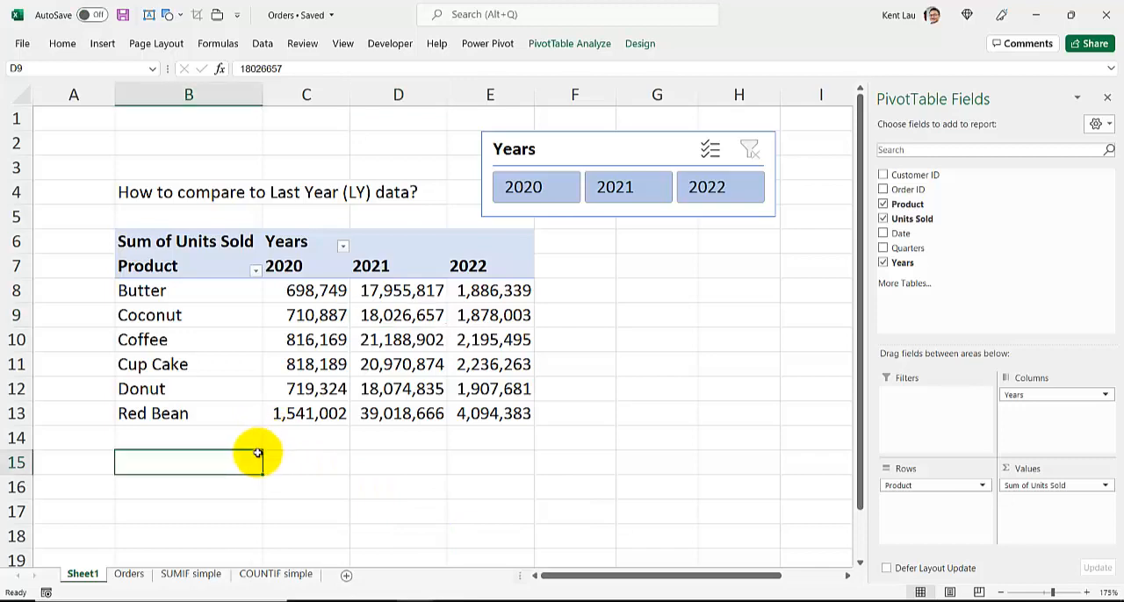
left_click(128, 573)
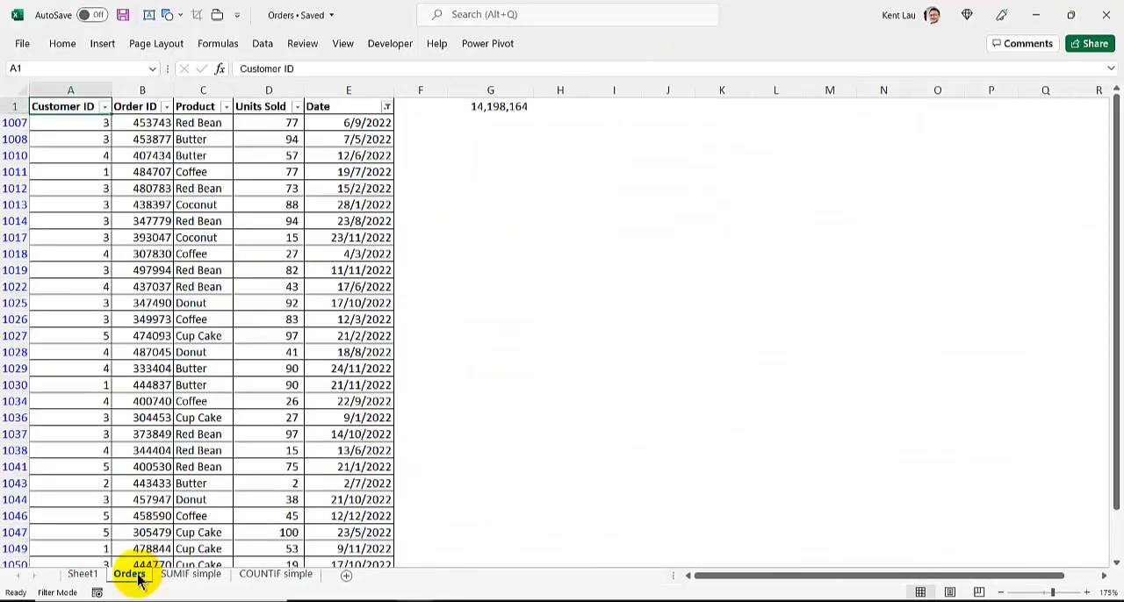
left_click(83, 573)
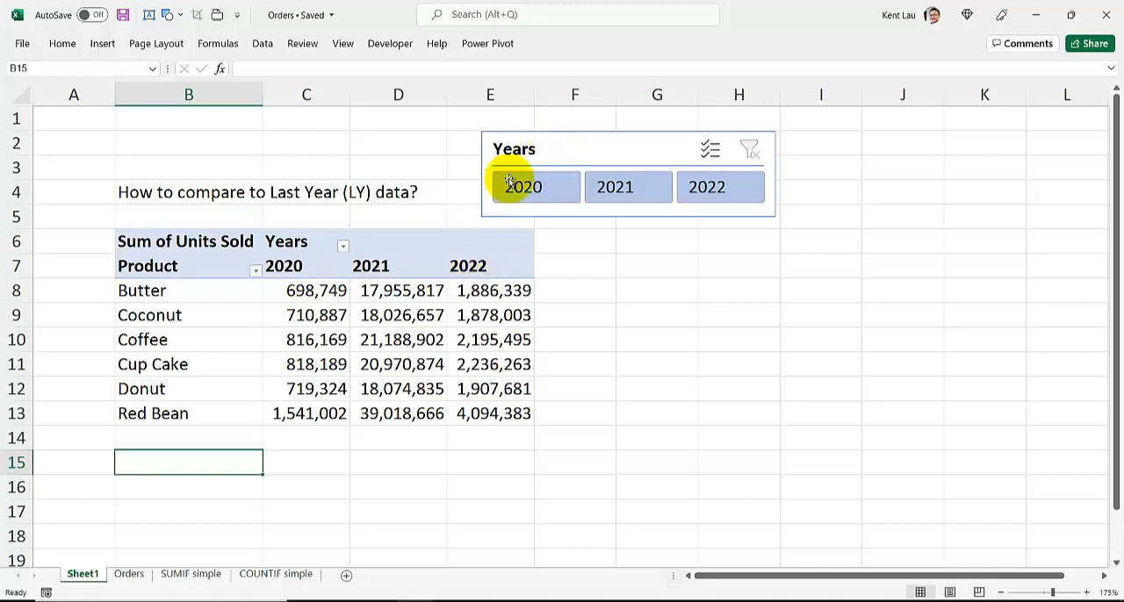
Compare consecutive years in the pivot table by filtering Years to 2020 with 2021, and to 2021 with 2022
left_click(603, 194)
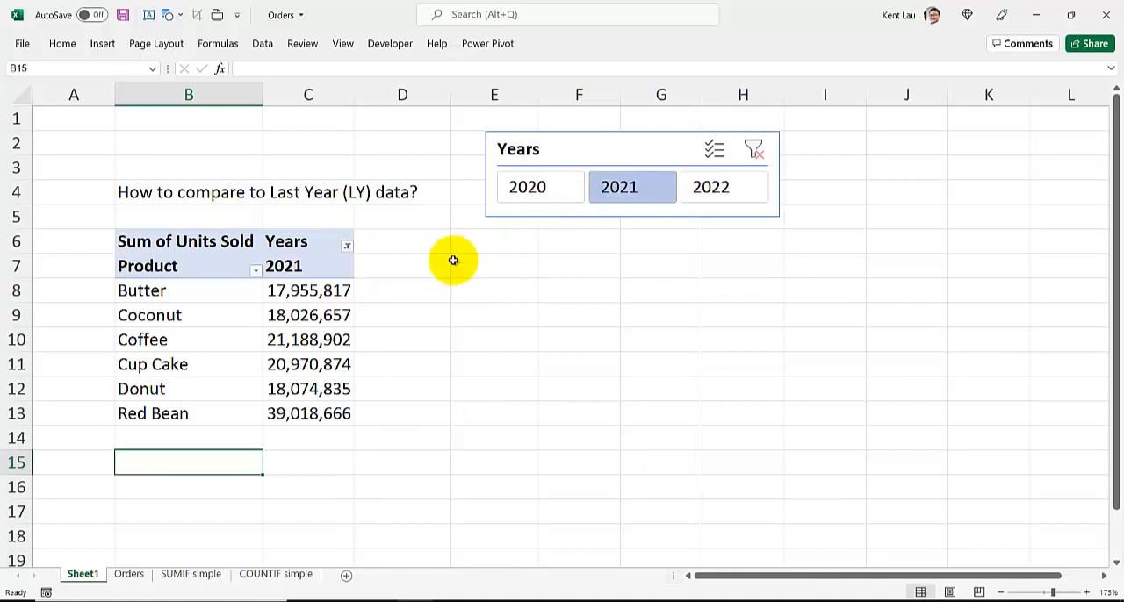
left_click(562, 193, "ctrl")
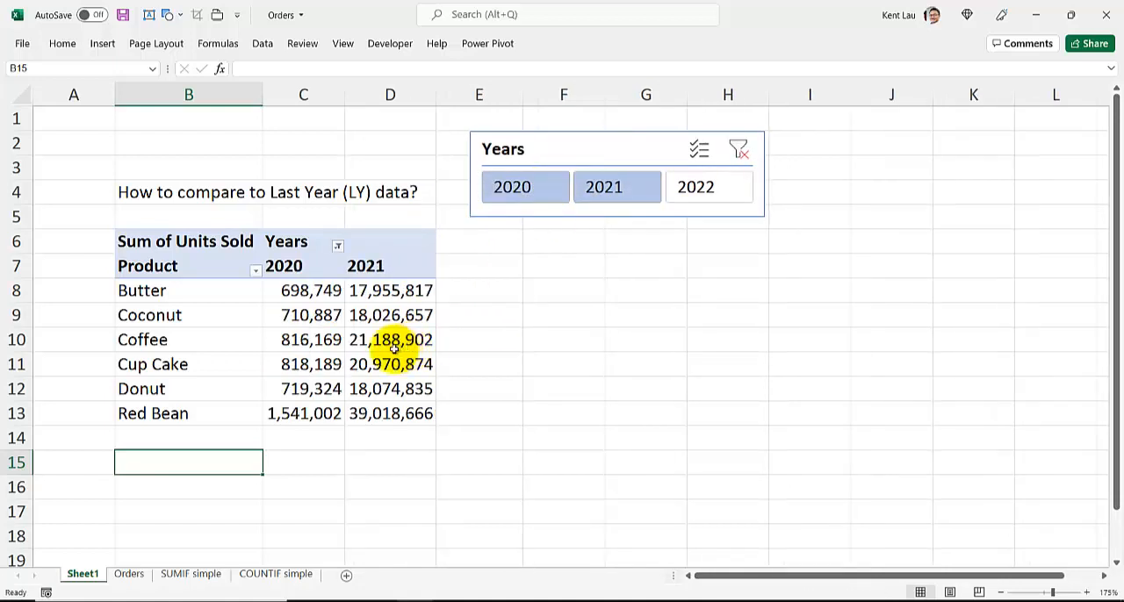
left_click(726, 191)
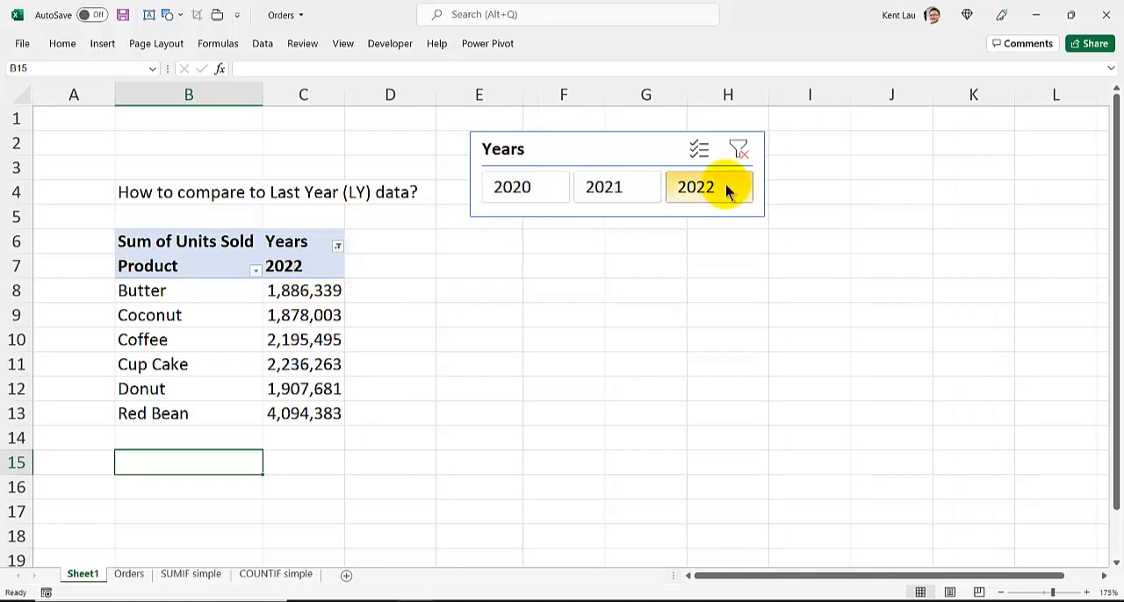
left_click(620, 191, "ctrl")
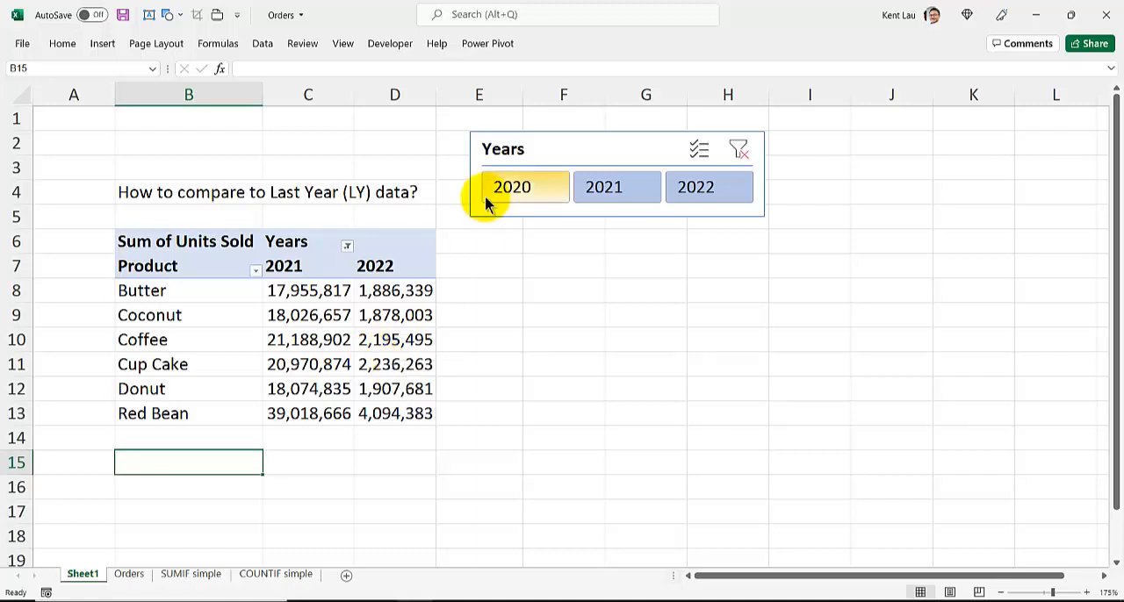
Filter the pivot table's Years to 2021 alone, and extend the selection to 2020 and 2021
left_click(639, 192)
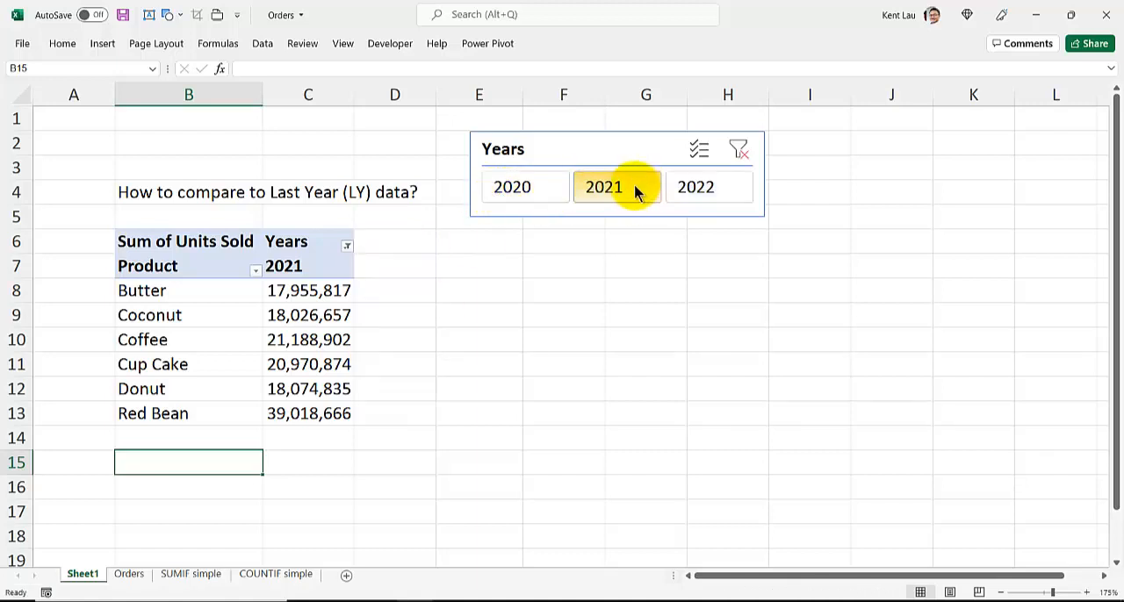
left_click(522, 187, "ctrl")
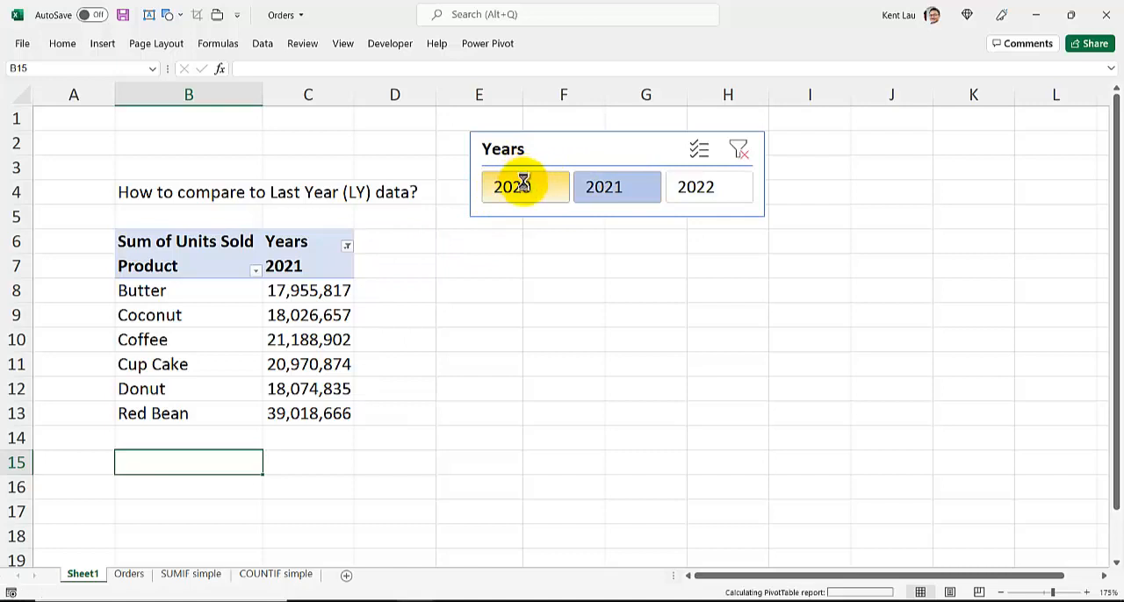
left_click(626, 189)
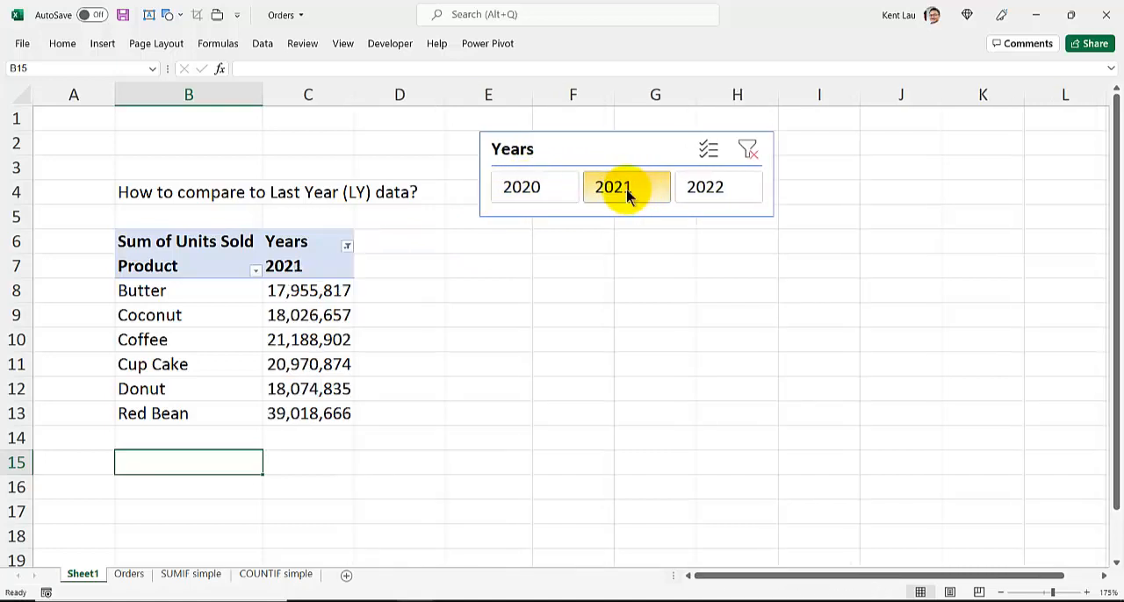
left_click(531, 197, "ctrl")
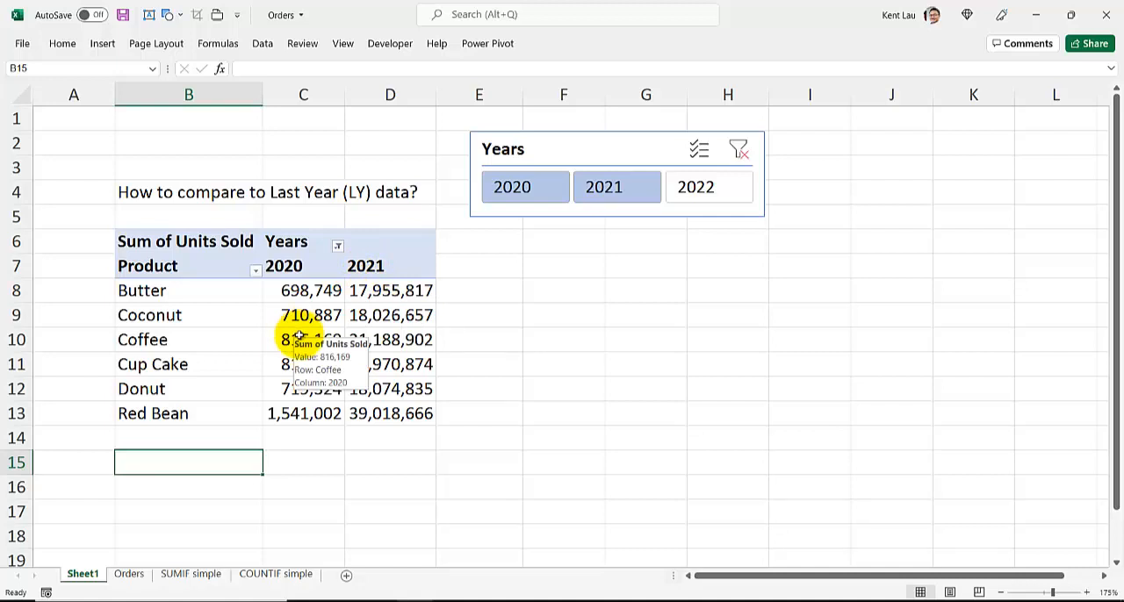
Switch to the Power BI Book presentation in PowerPoint and view the SAMEPERIODLASTYEAR explanation on slide 32
mouse_move(492, 597)
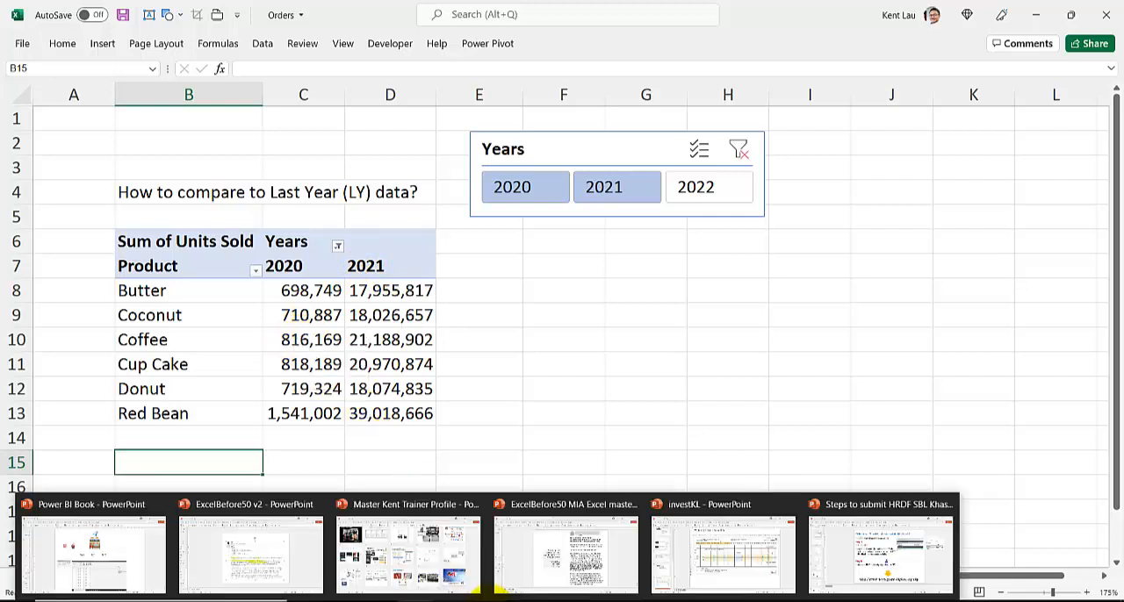
left_click(105, 540)
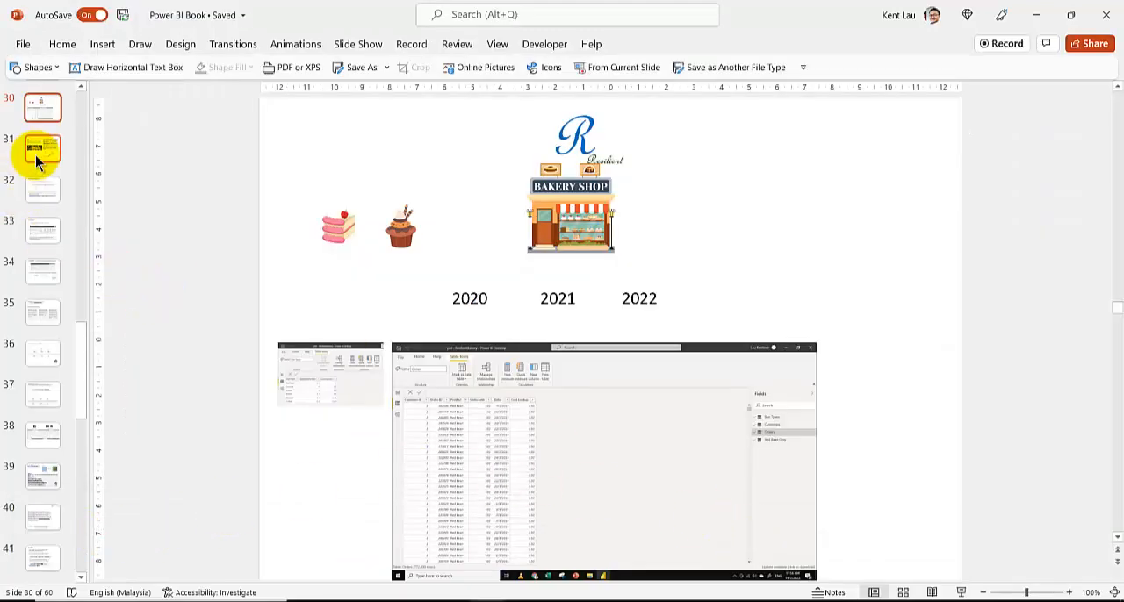
left_click(37, 186)
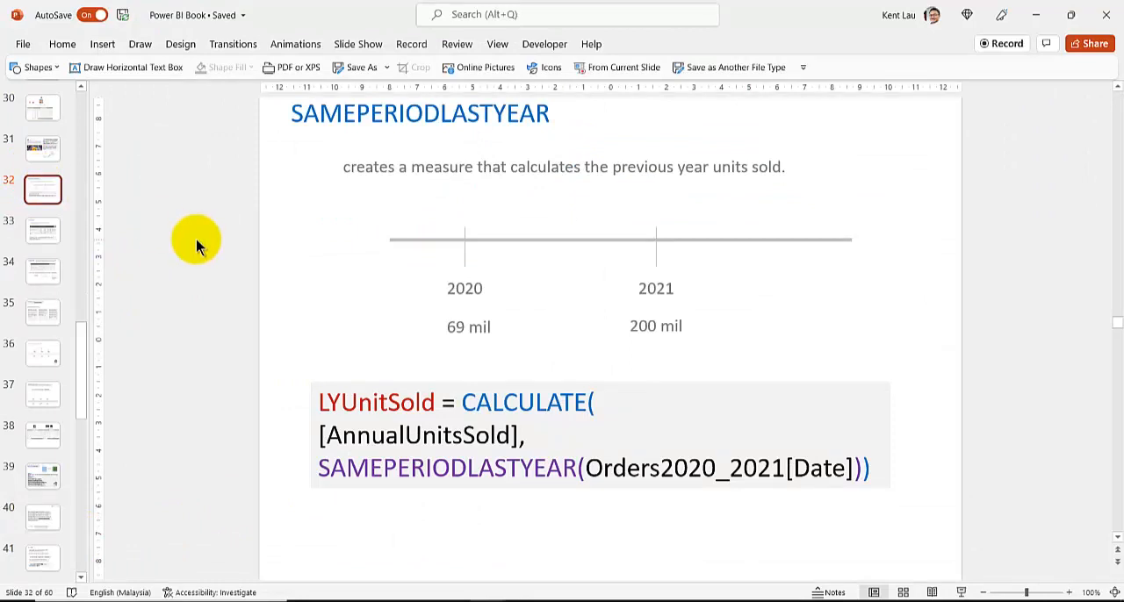
scroll(196, 238, "down", 1)
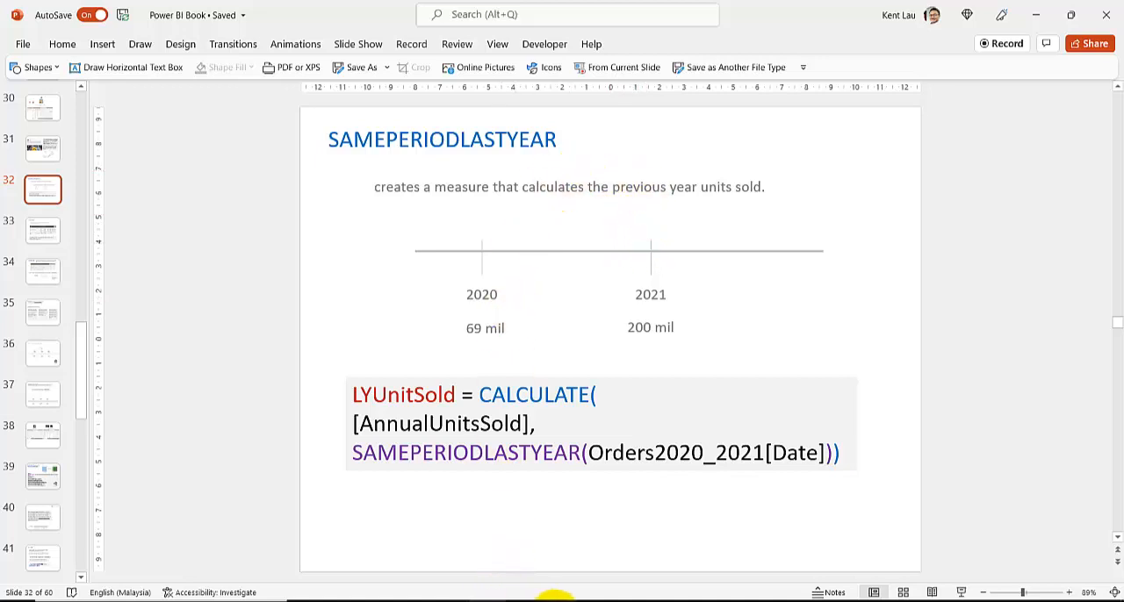
Switch to the ResilientBakery report in Power BI Desktop, filter Page 3 to year 2021, and inspect Red Bean's LY bar
mouse_move(555, 597)
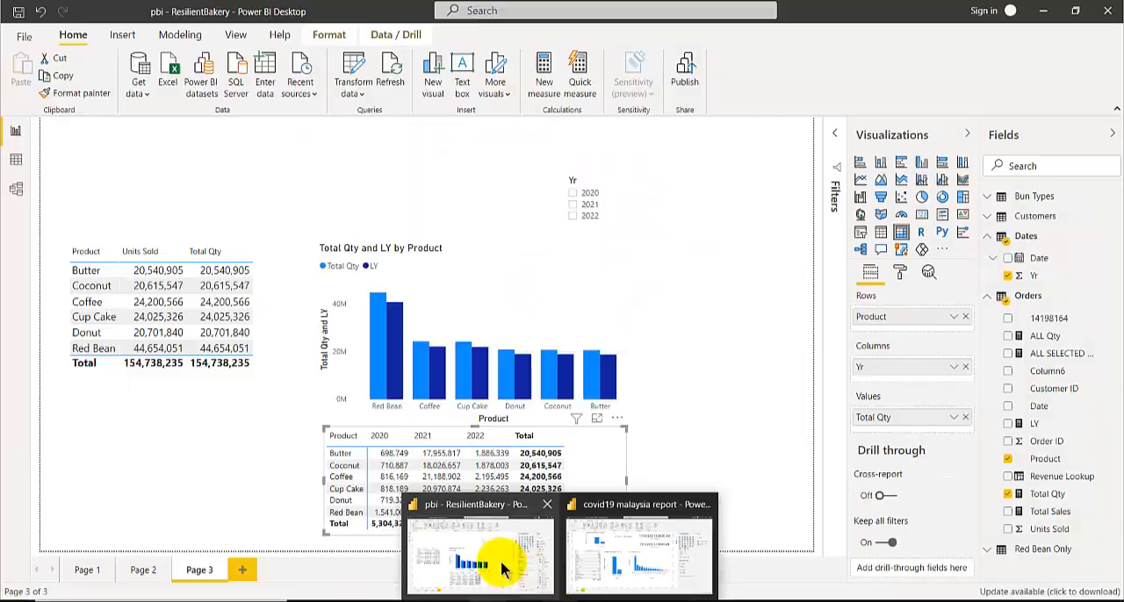
left_click(502, 572)
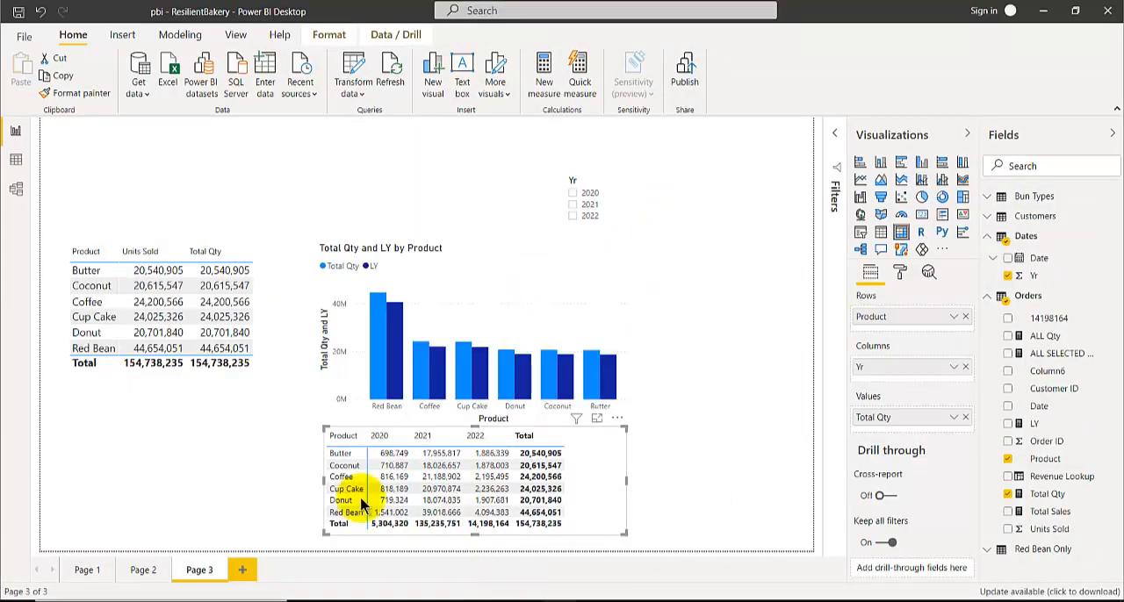
left_click(179, 452)
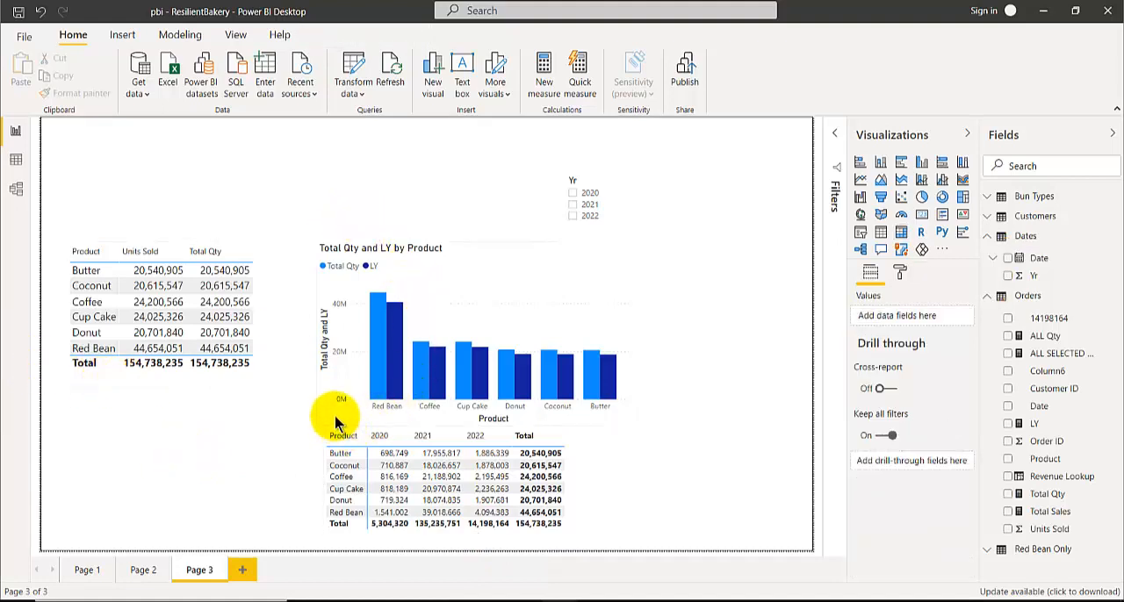
left_click(572, 206)
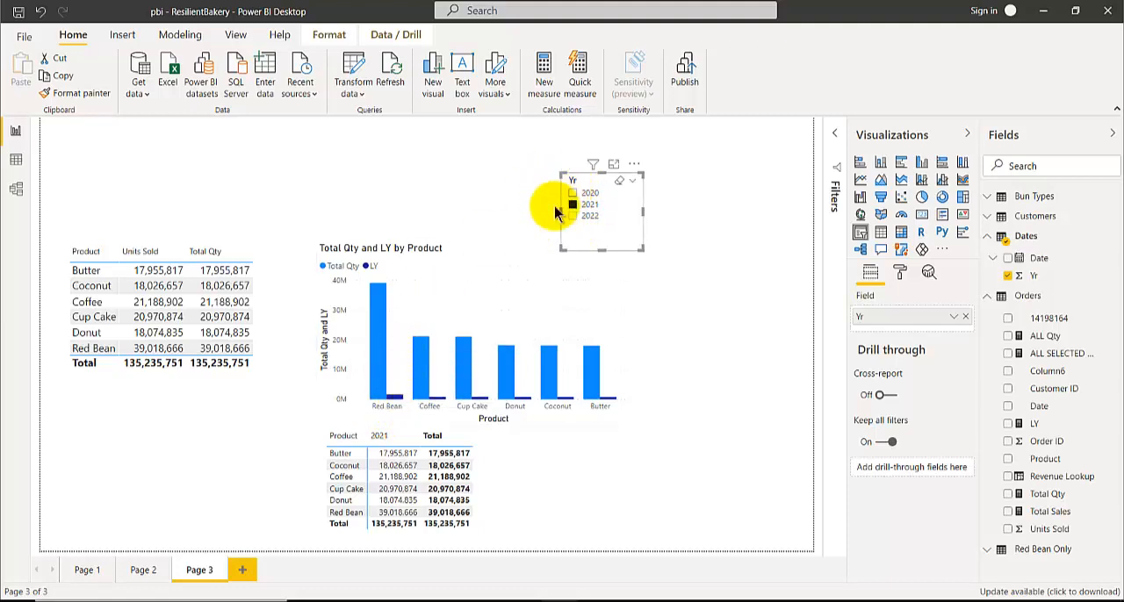
left_click(490, 255)
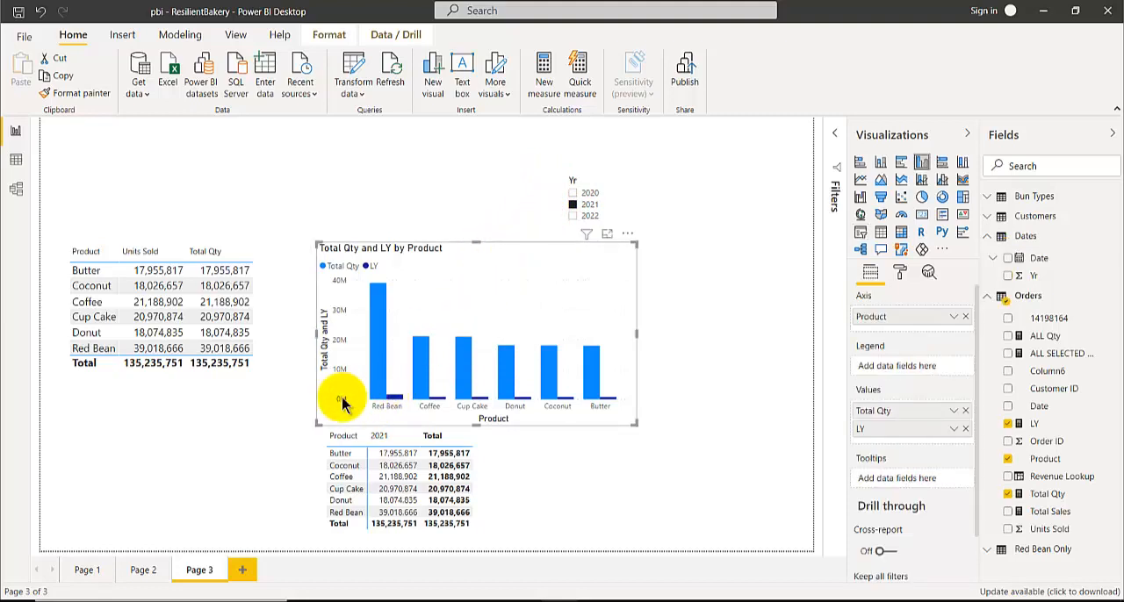
mouse_move(395, 402)
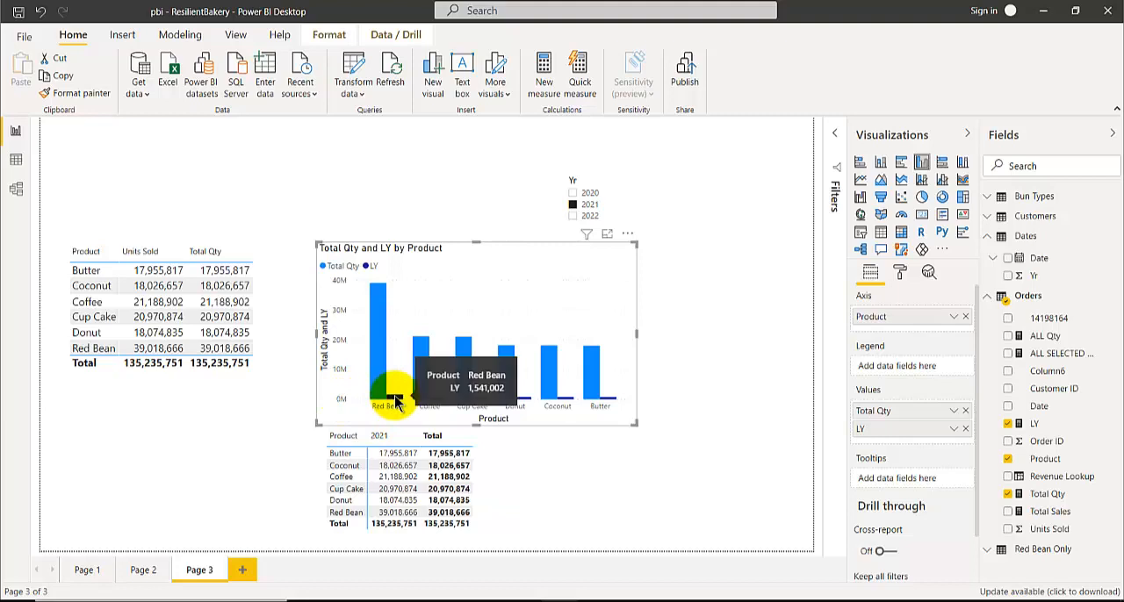
Alternate the Yr filter between 2020 and 2021 to compare Total Qty and LY by product in the chart
left_click(573, 194)
left_click(573, 194)
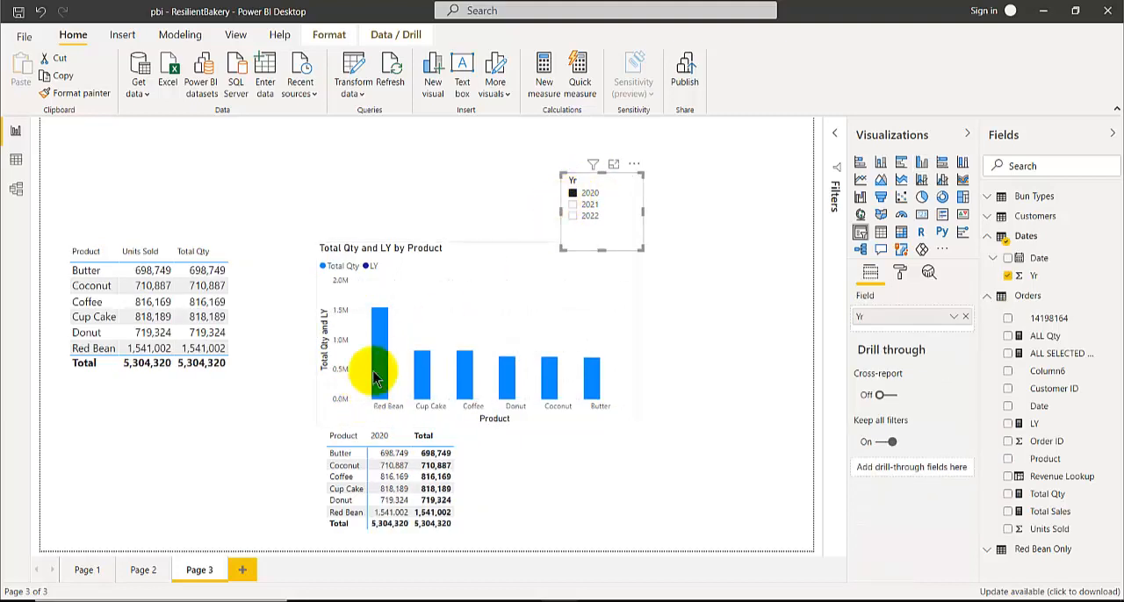
left_click(573, 204)
mouse_move(377, 313)
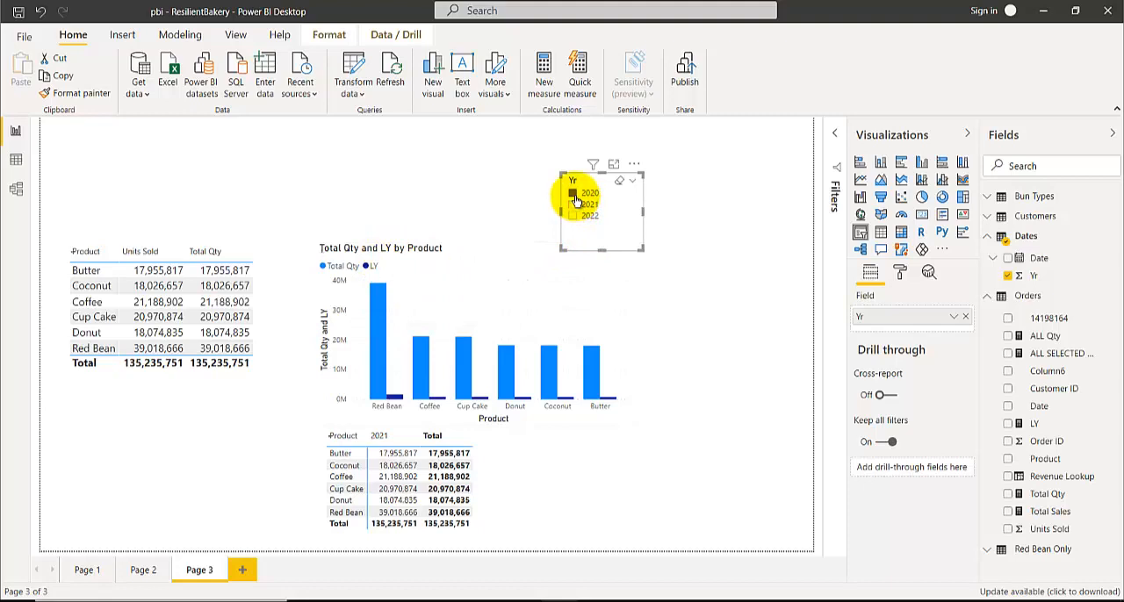
left_click(573, 194)
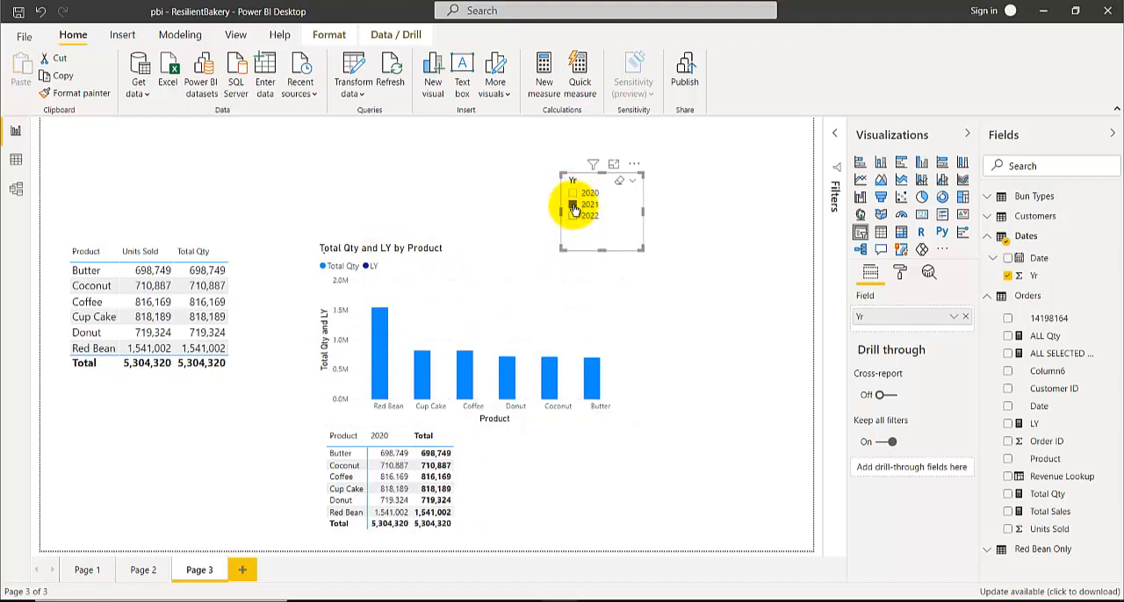
left_click(573, 205)
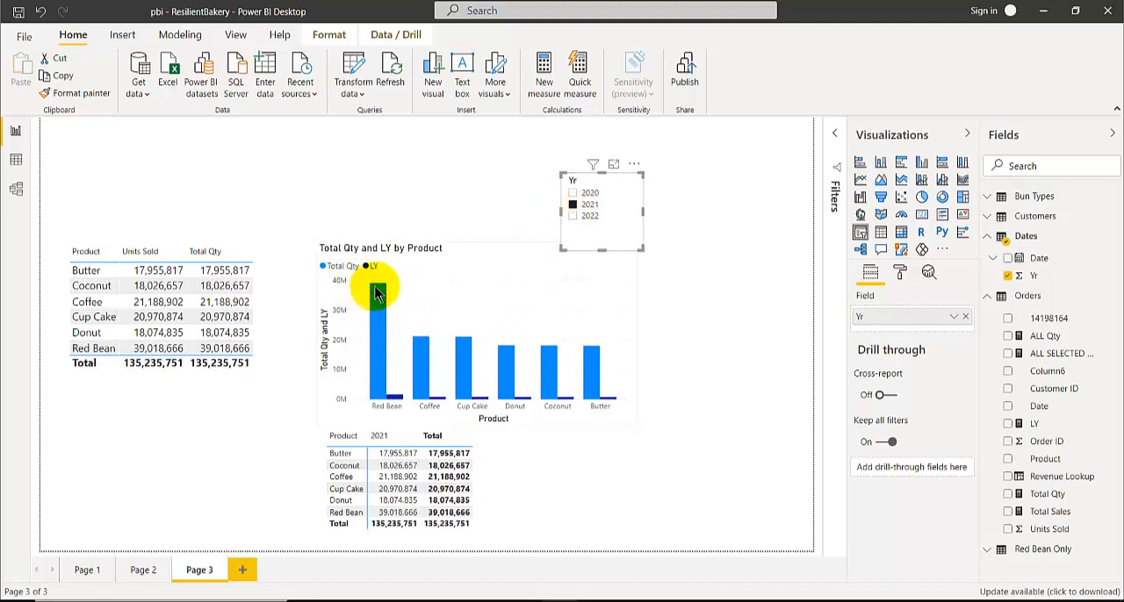
Filter the report to 2022, inspect Red Bean's LY and Total Qty bars, and return the filter to 2021
left_click(574, 216)
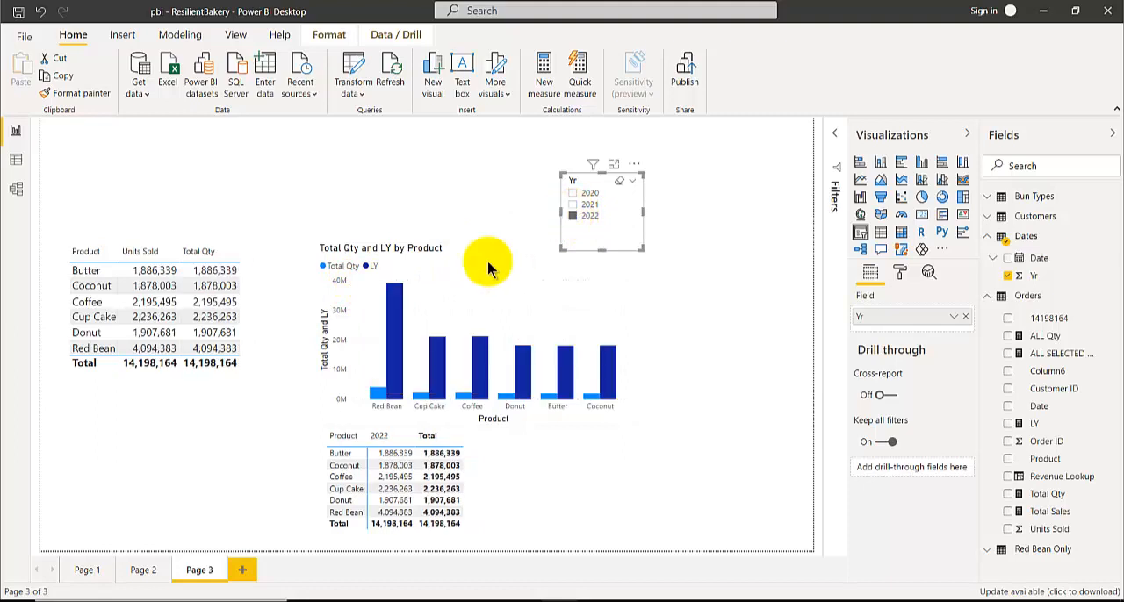
mouse_move(393, 295)
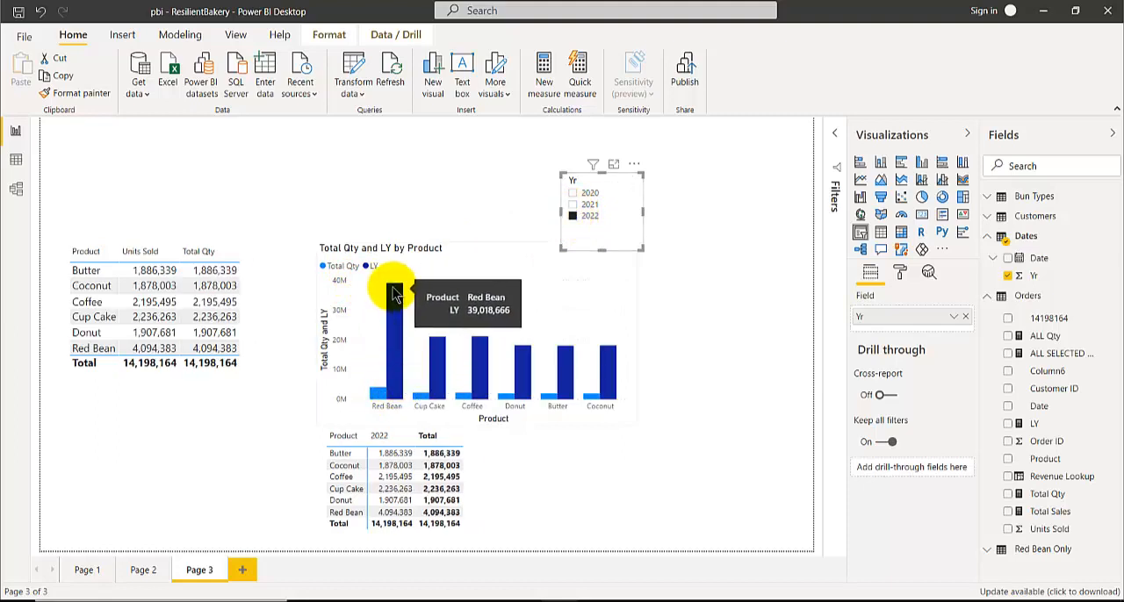
mouse_move(378, 400)
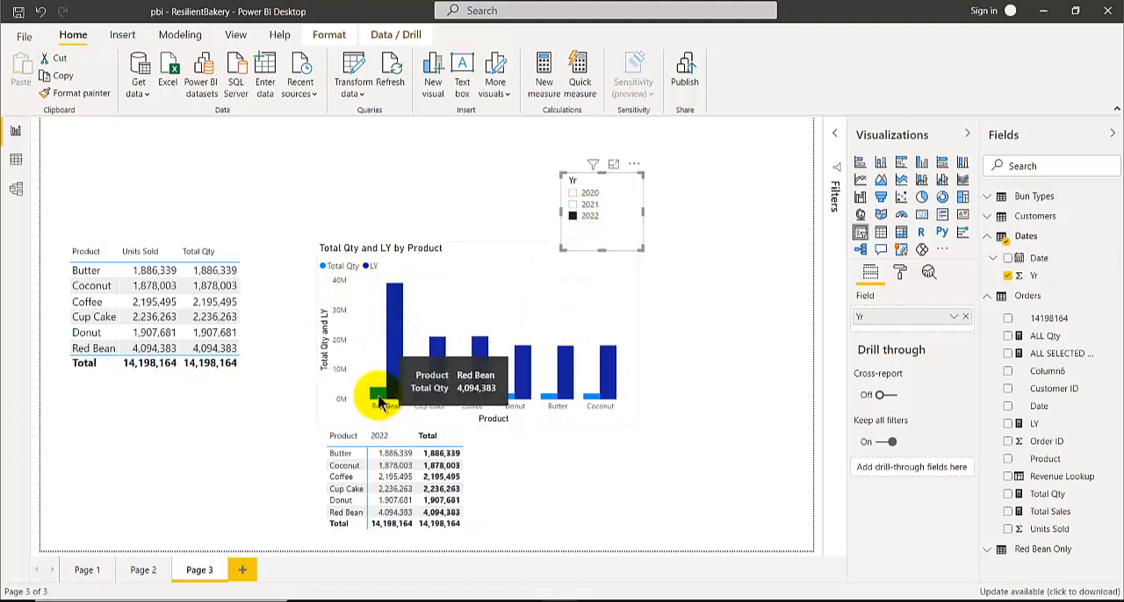
left_click(574, 205)
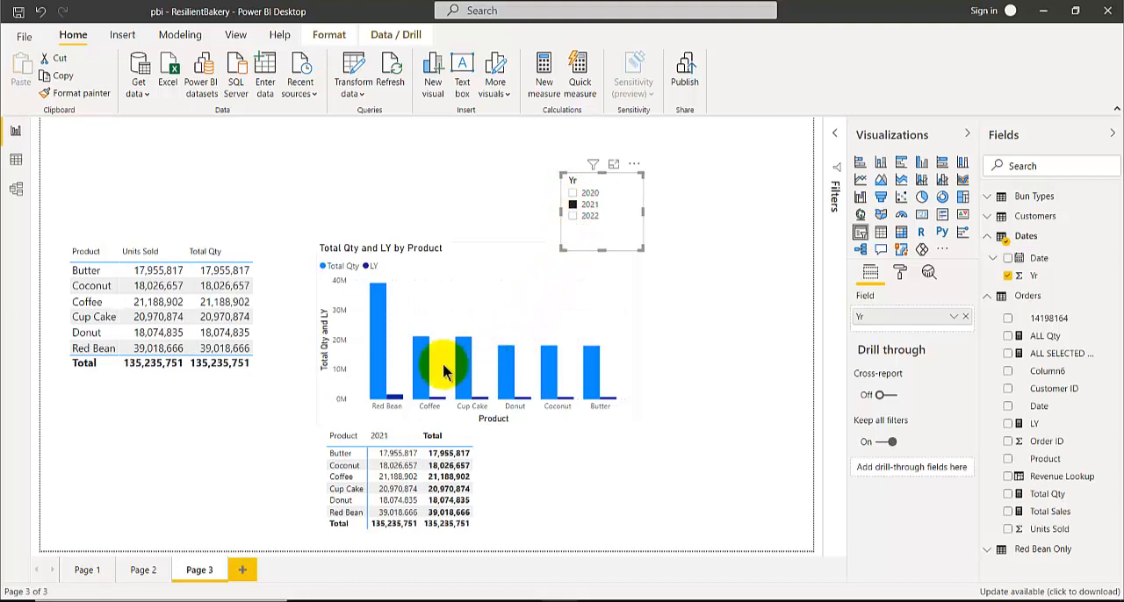
Examine the DAX formulas of the Total Qty and LY measures used in the column chart
left_click(501, 254)
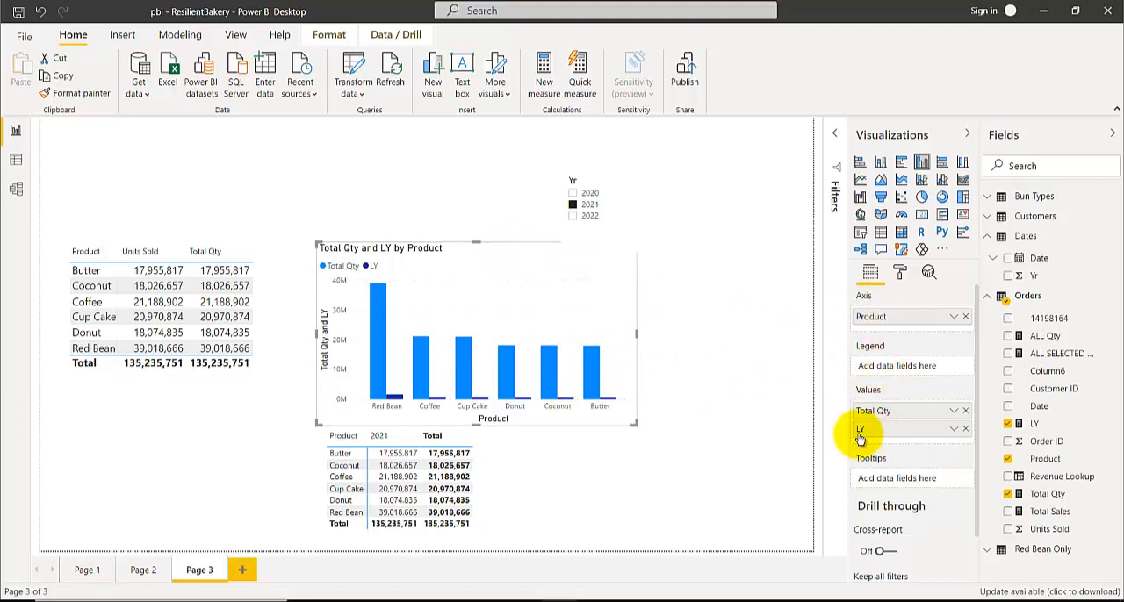
left_click(1043, 495)
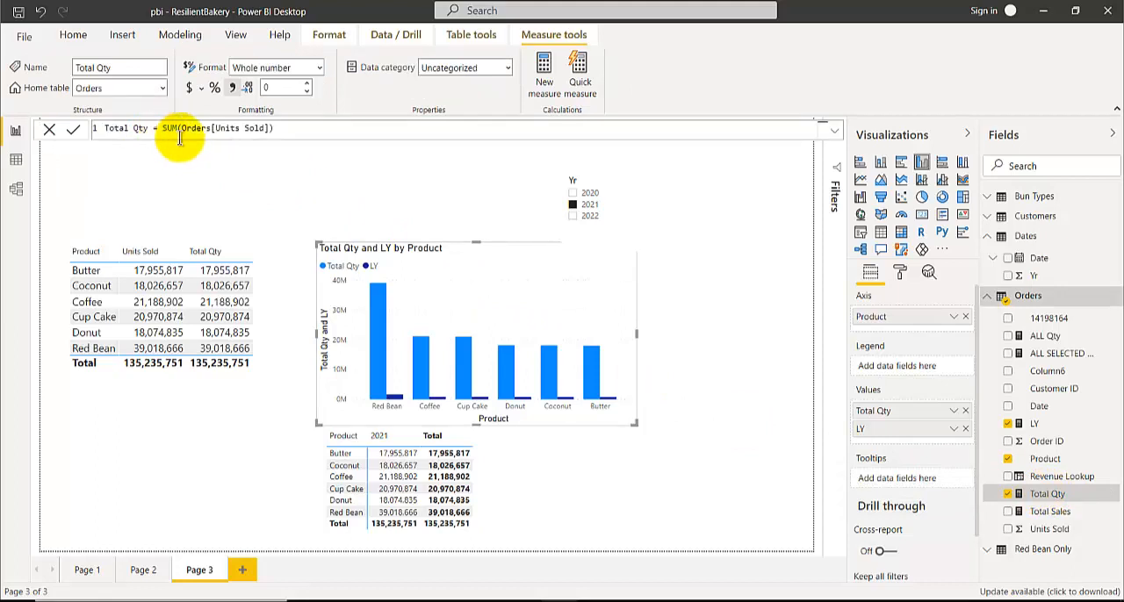
left_click(1045, 426)
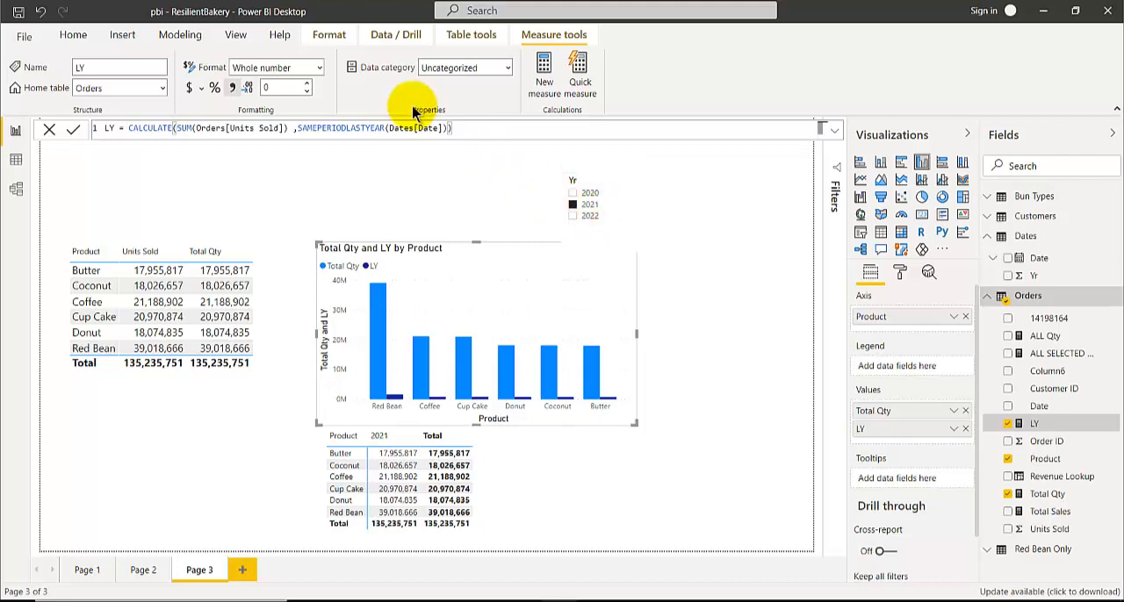
Deselect the chart, collapse the Orders table's fields, and display the DAX formula that defines the Dates table
left_click(430, 209)
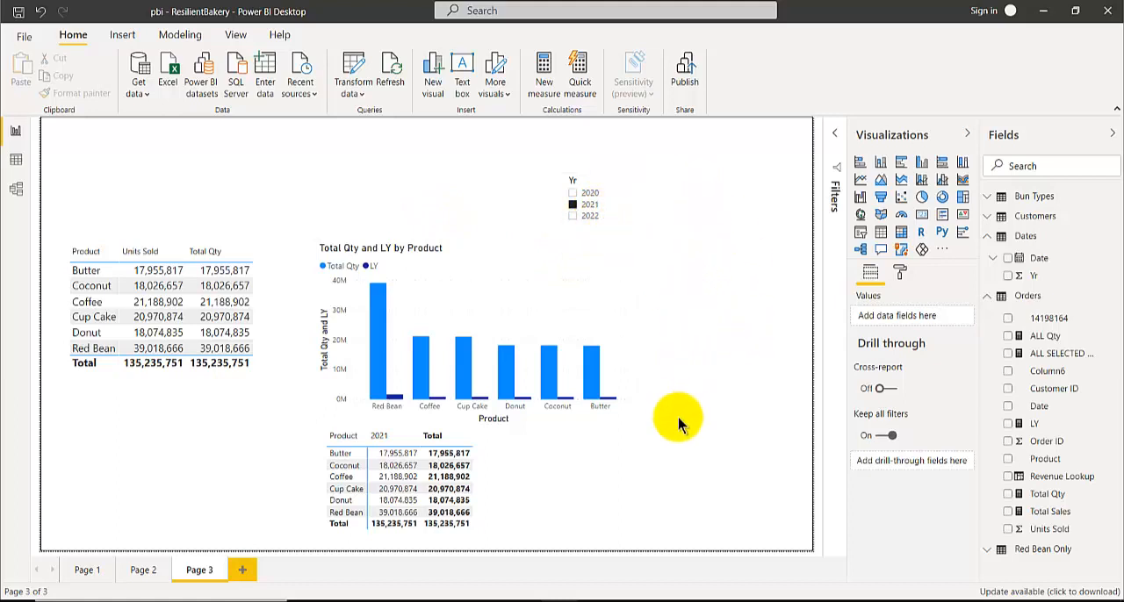
left_click(985, 296)
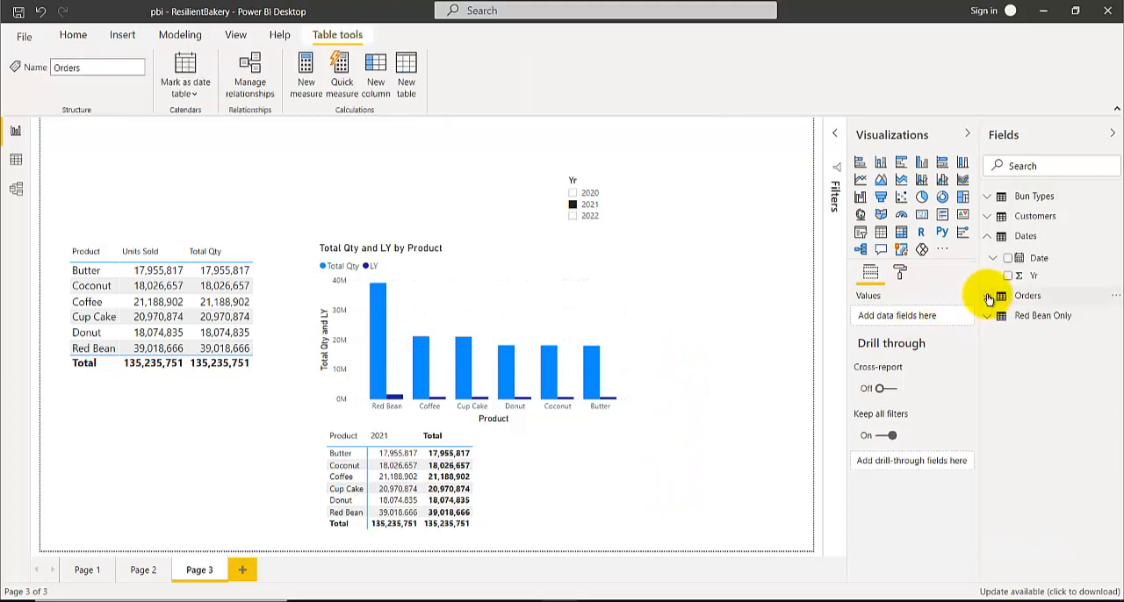
left_click(1026, 236)
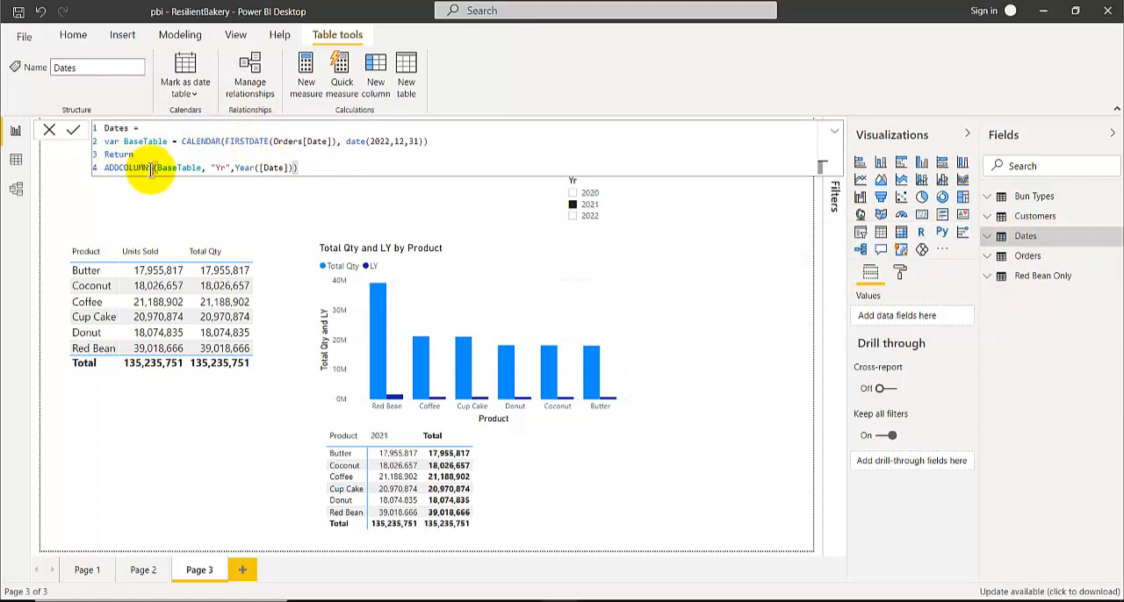
Close the Dates table's formula and inspect the product values in the Total Qty and LY column chart
left_click(178, 36)
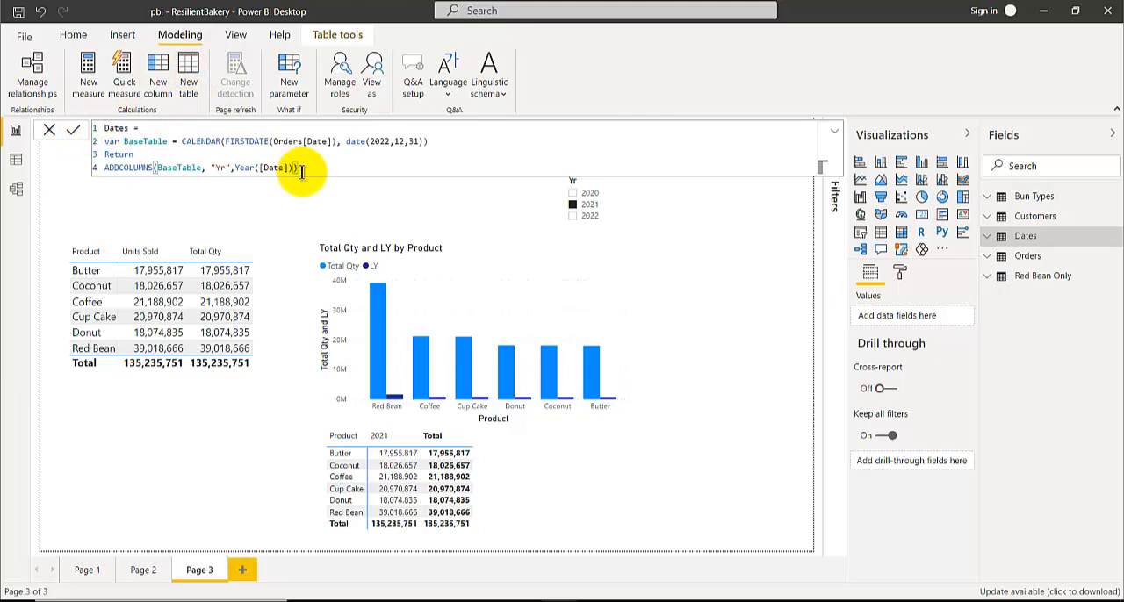
left_click(301, 197)
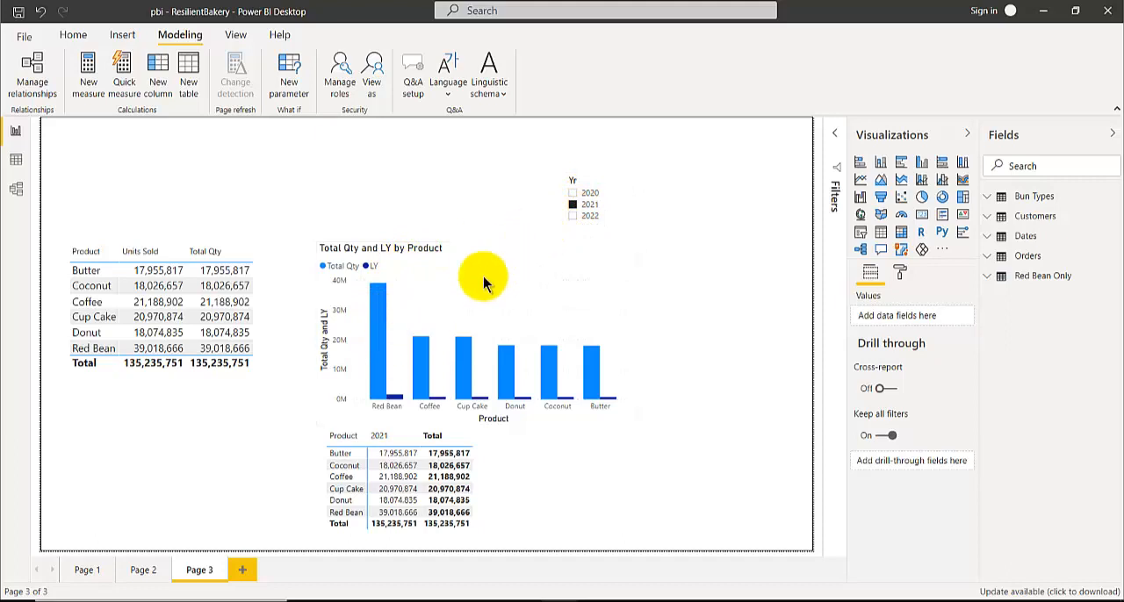
mouse_move(419, 362)
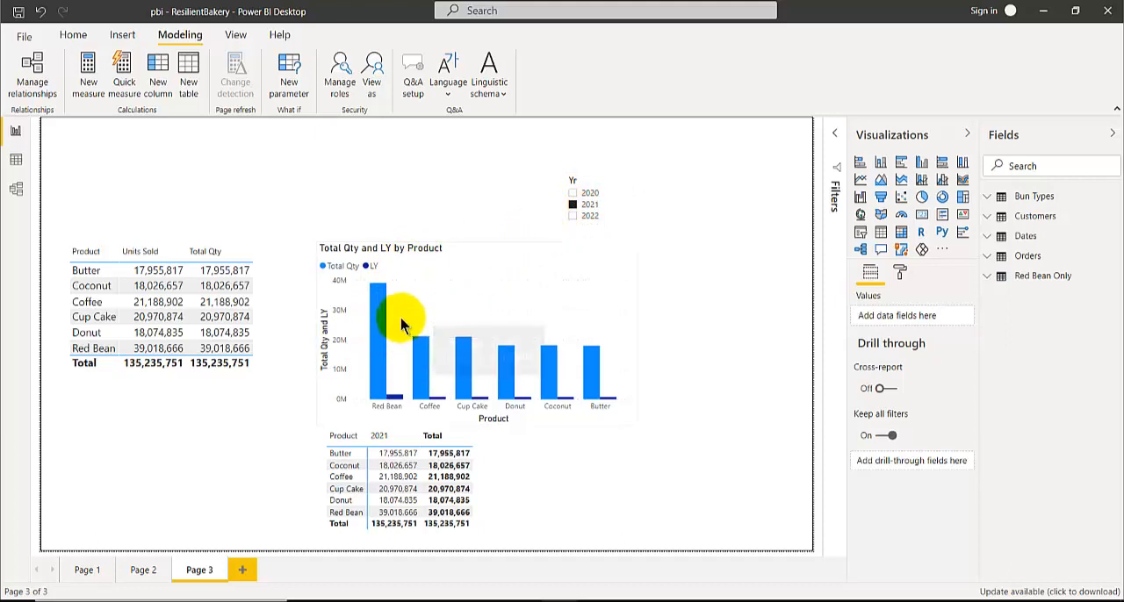
Convert the Total Qty and LY column chart into a table and narrow it to fit its columns
left_click(326, 415)
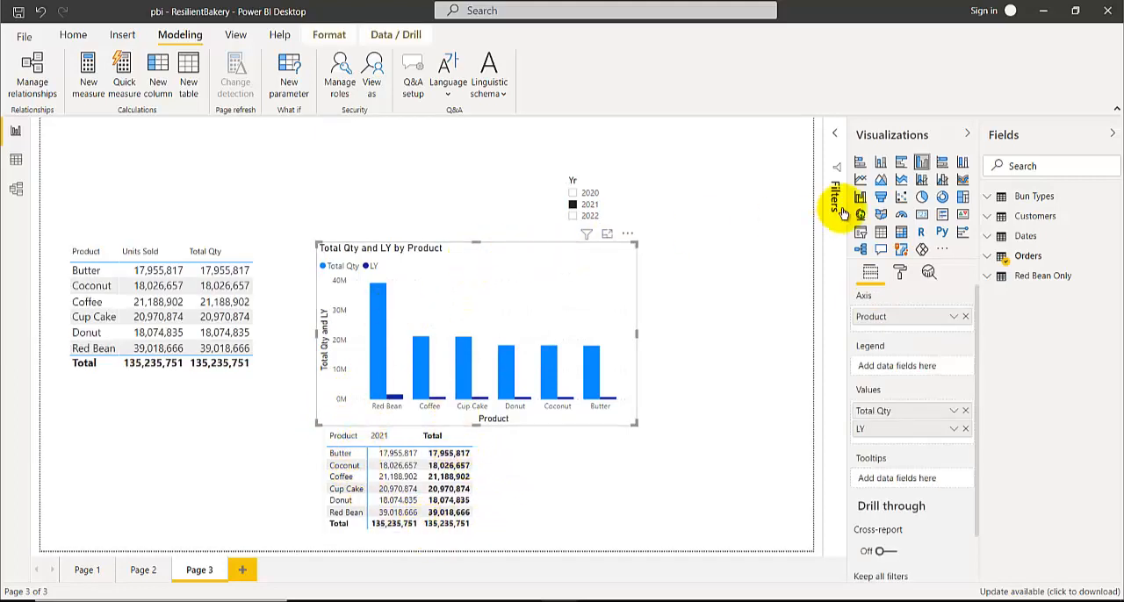
left_click(883, 232)
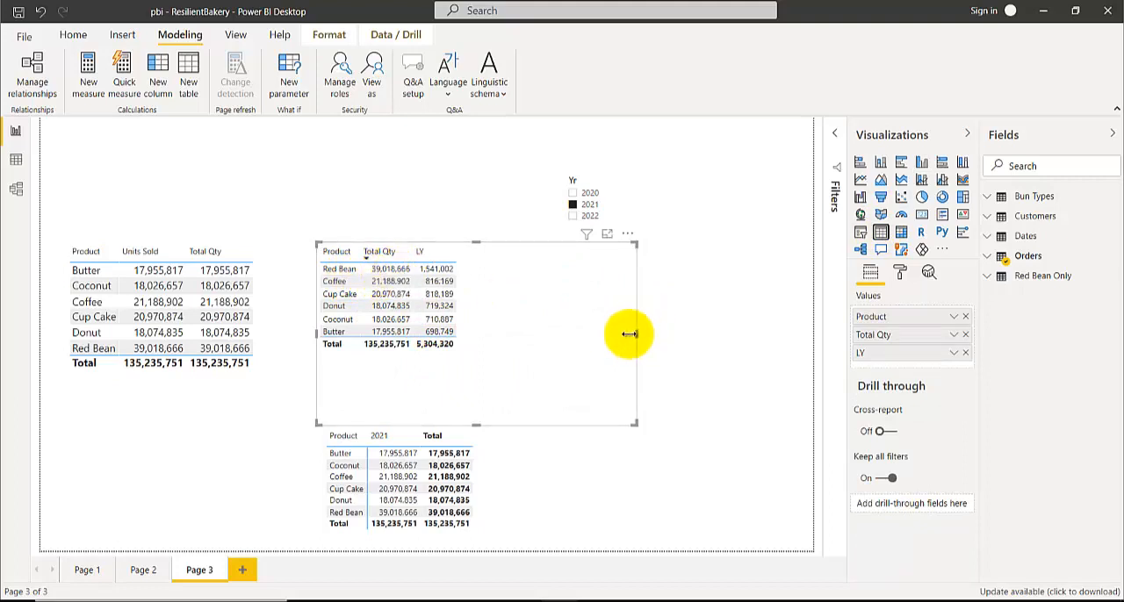
left_click_drag(630, 334, 474, 334)
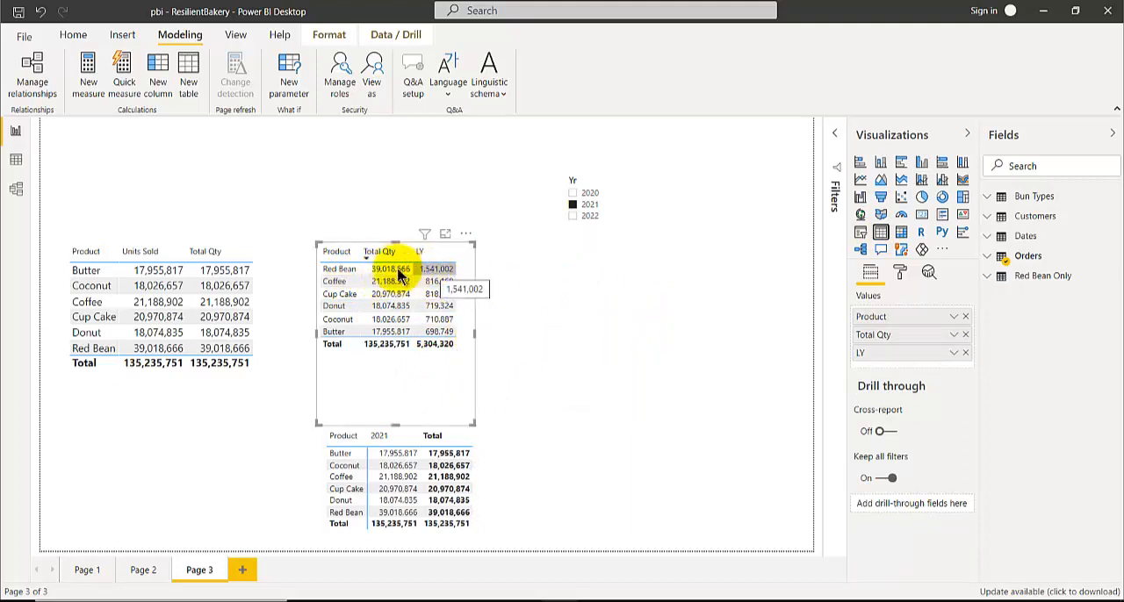
Compare Total Qty and LY in the table for 2020, 2022 and 2021 with 2022 combined, leaving the Yr filter on 2022
left_click(572, 200)
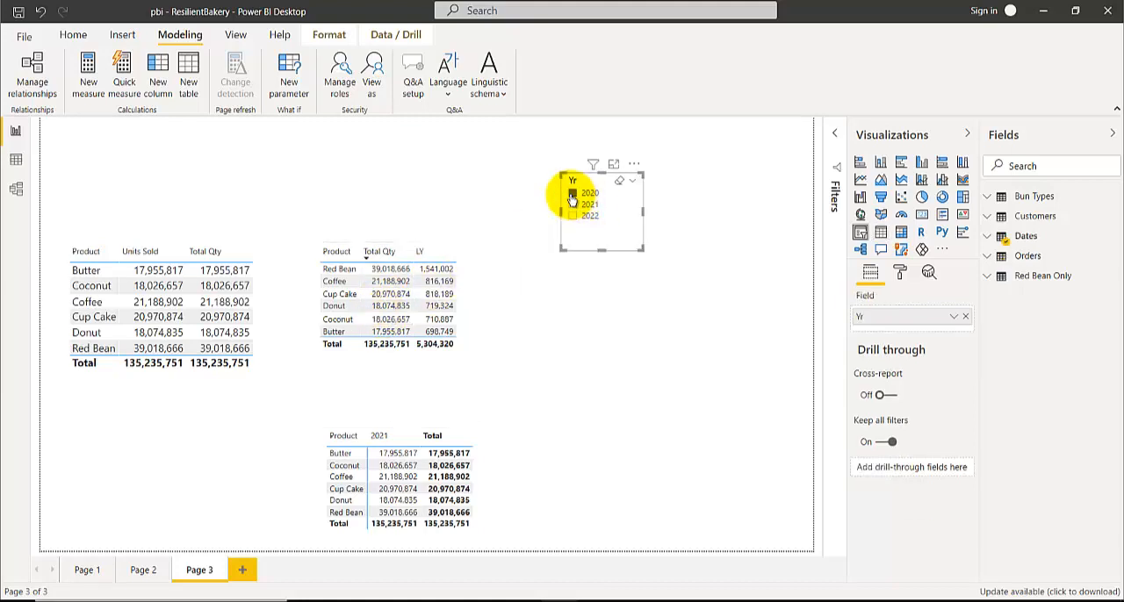
left_click(573, 193)
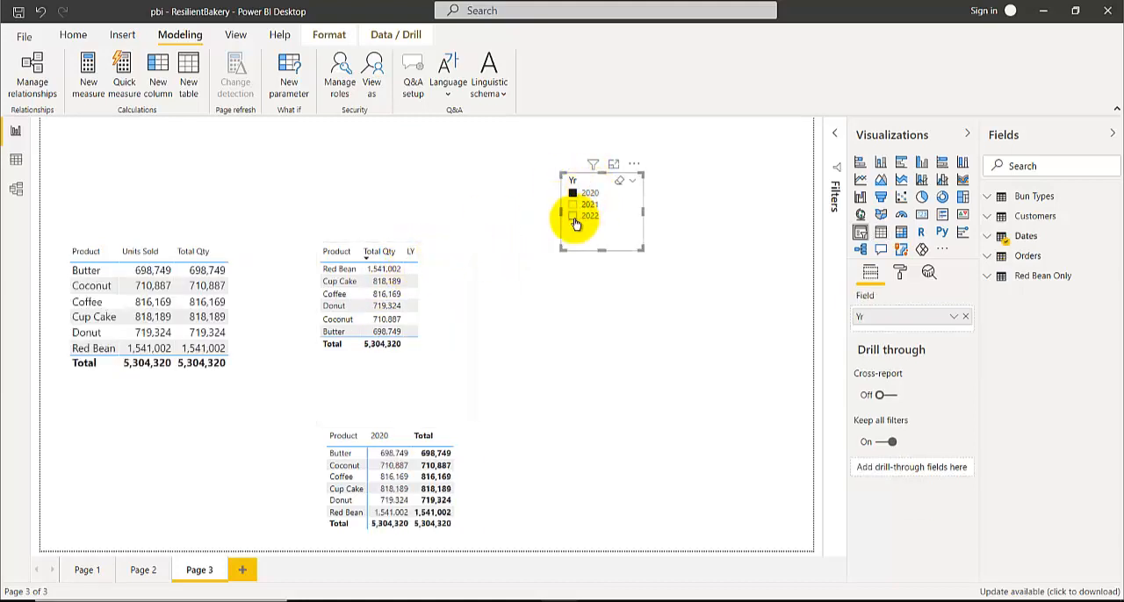
left_click(572, 216)
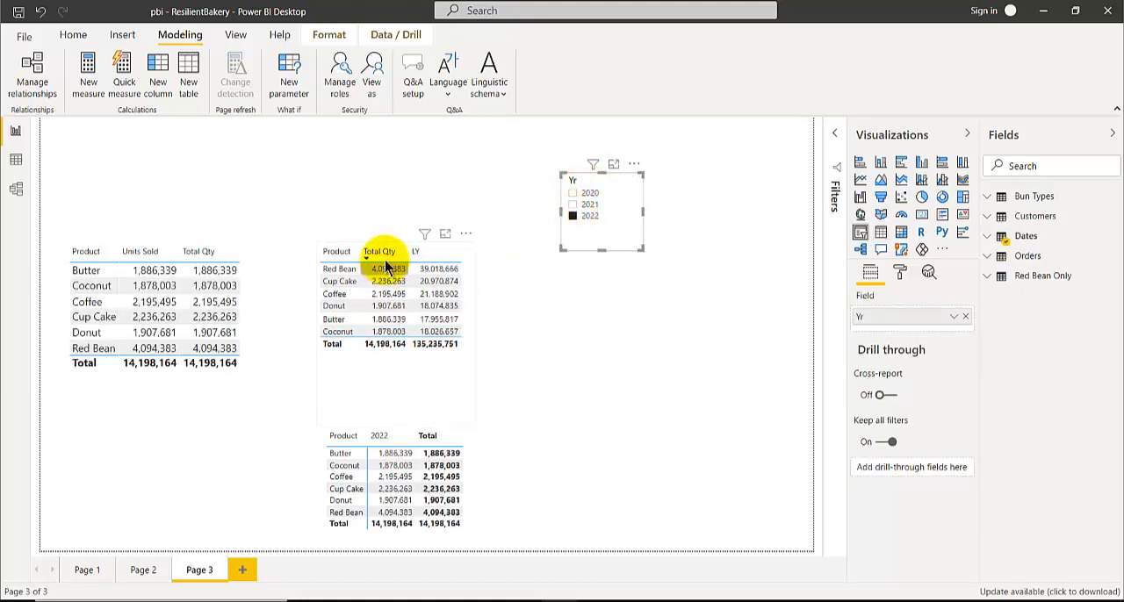
left_click(572, 204, "ctrl")
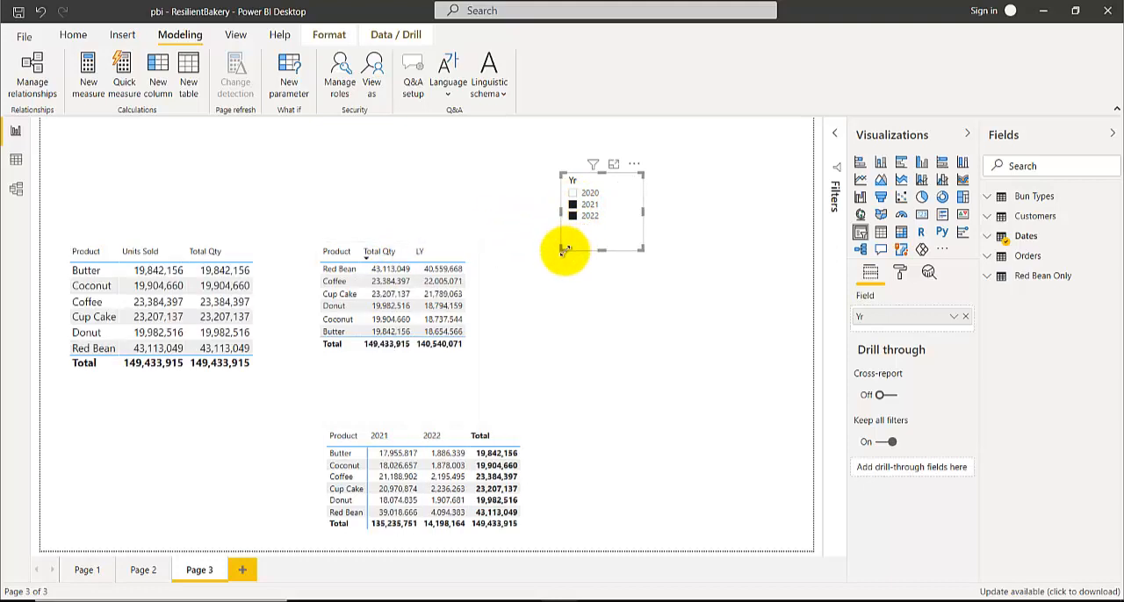
left_click(574, 205, "ctrl")
left_click(570, 219, "ctrl")
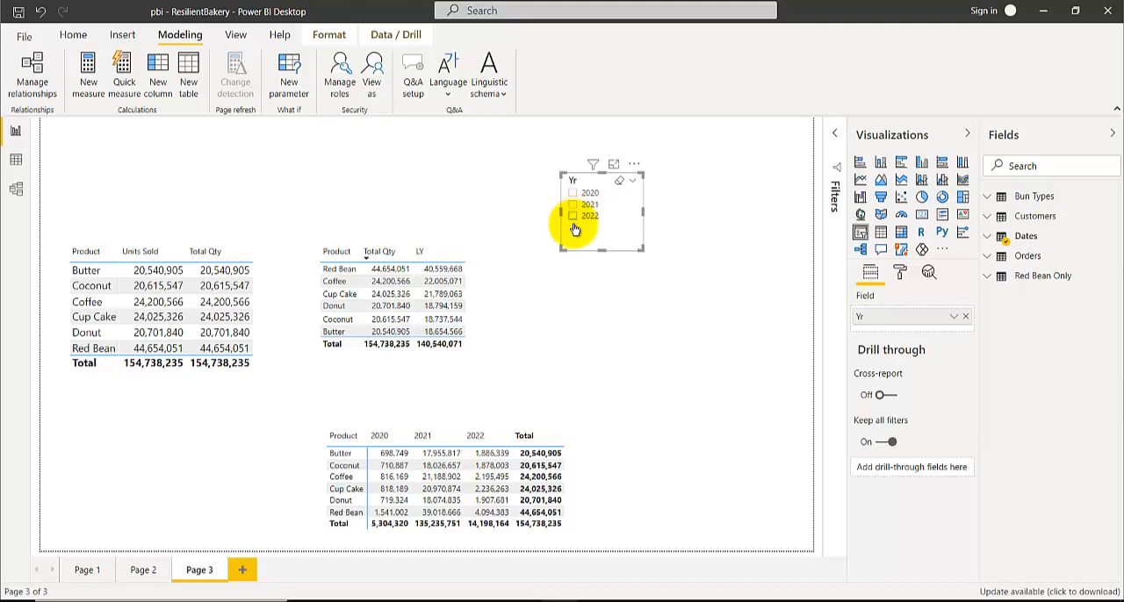
left_click(574, 218)
left_click(476, 322)
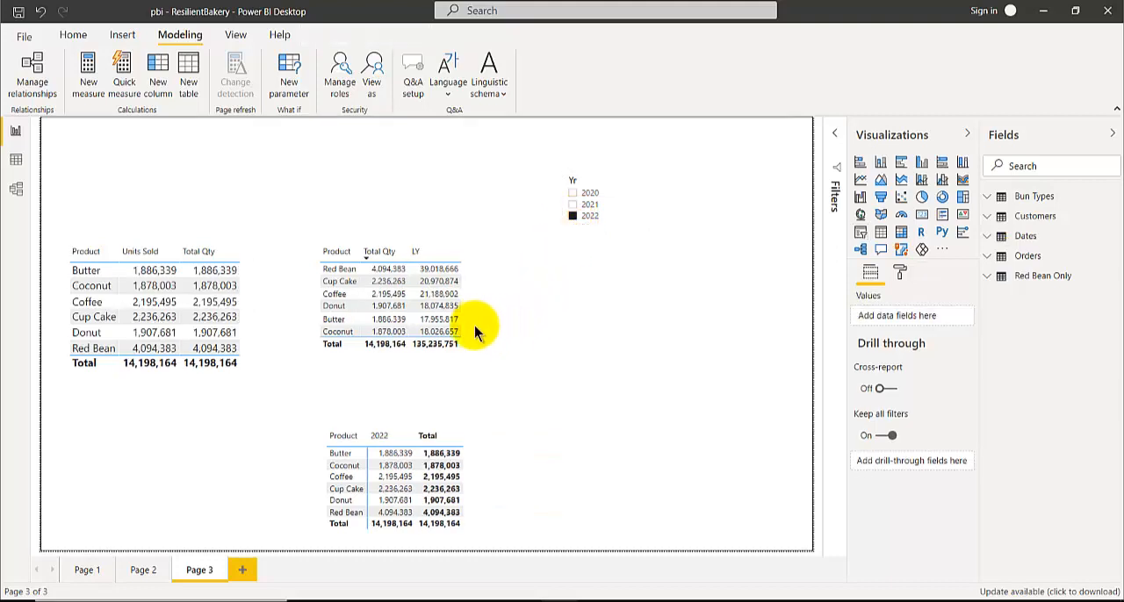
Duplicate the Total Qty and LY table, place the copy beside the original, and convert it to a clustered column chart
left_click(459, 376)
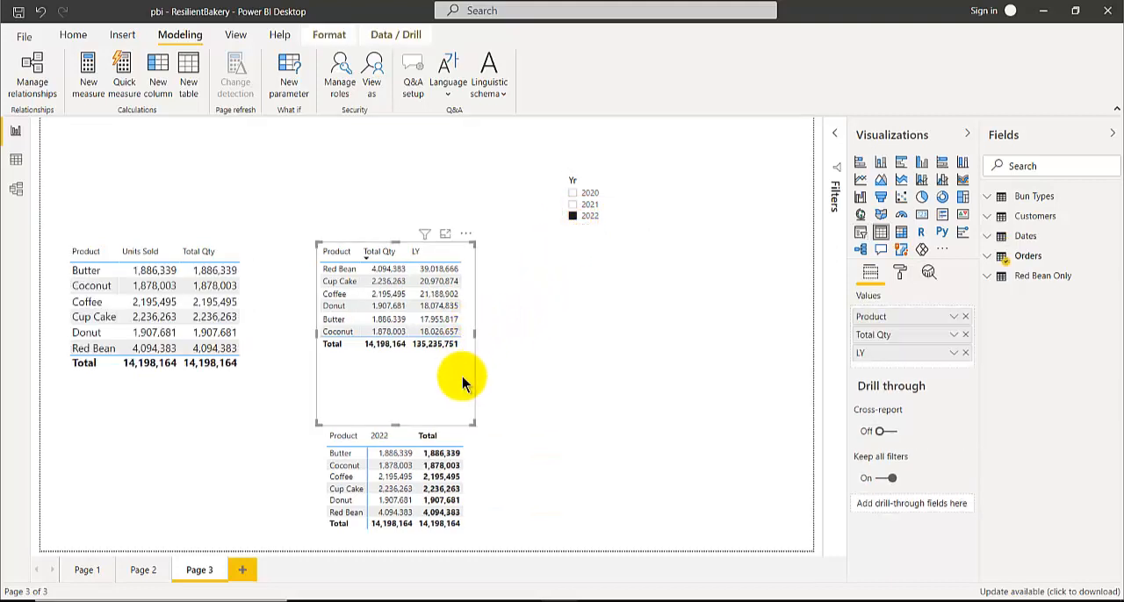
left_click(562, 303)
key("ctrl+v")
left_click_drag(421, 404, 595, 403)
left_click(921, 162)
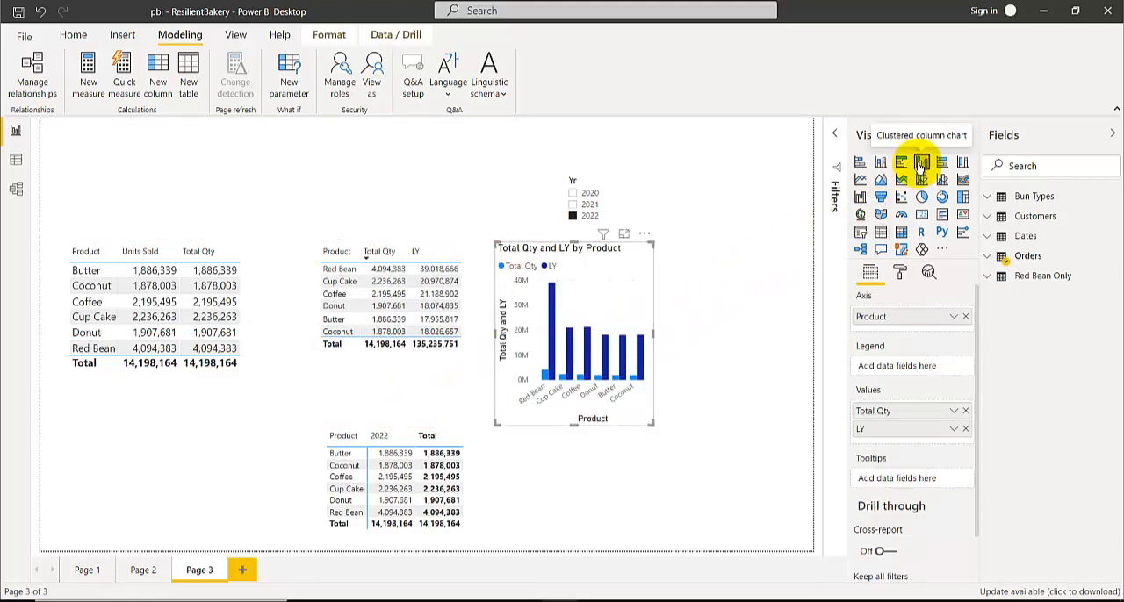
Filter the report to 2021 and make the new column chart wider and slightly shorter
left_click(572, 209)
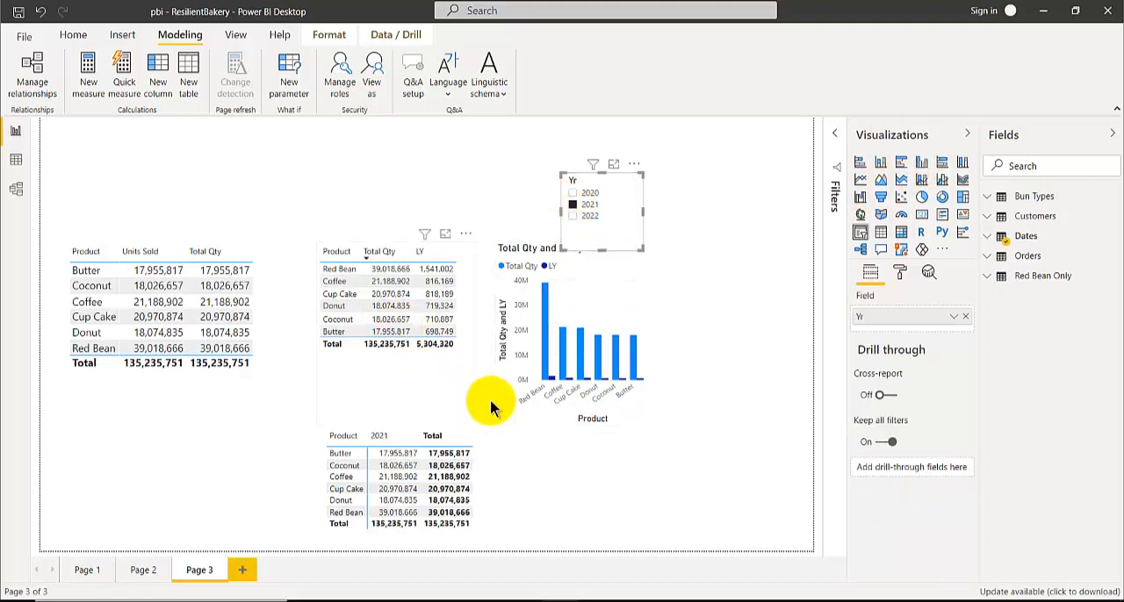
left_click(644, 423)
left_click_drag(652, 426, 720, 401)
left_click(367, 397)
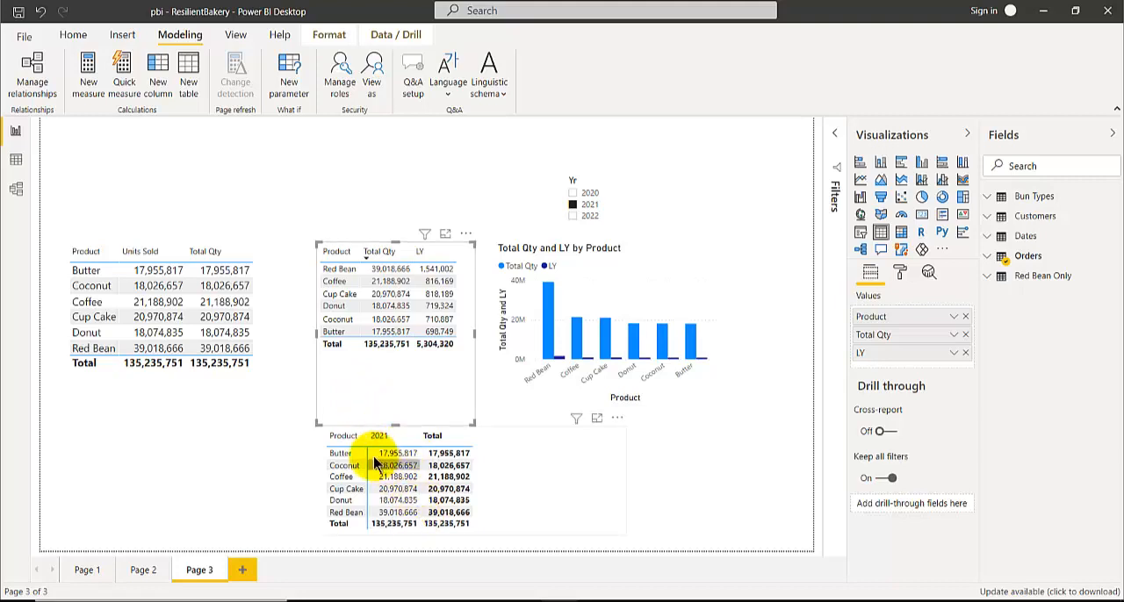
Switch to the Power BI Book presentation in PowerPoint and view slide 31 comparing XYZ's FY20 and FY21 results
mouse_move(485, 599)
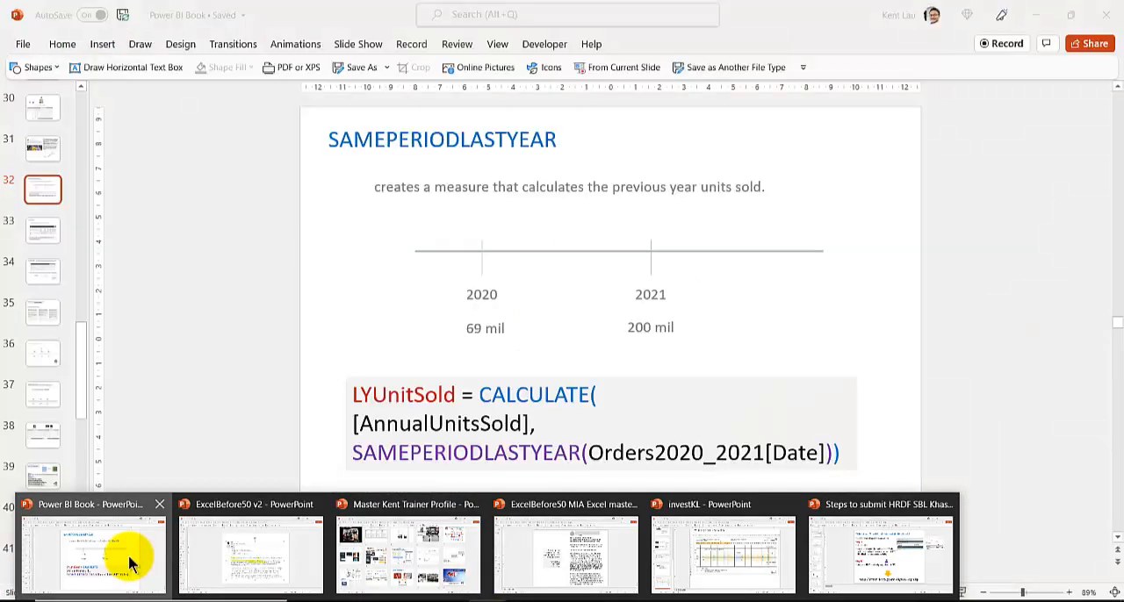
left_click(131, 557)
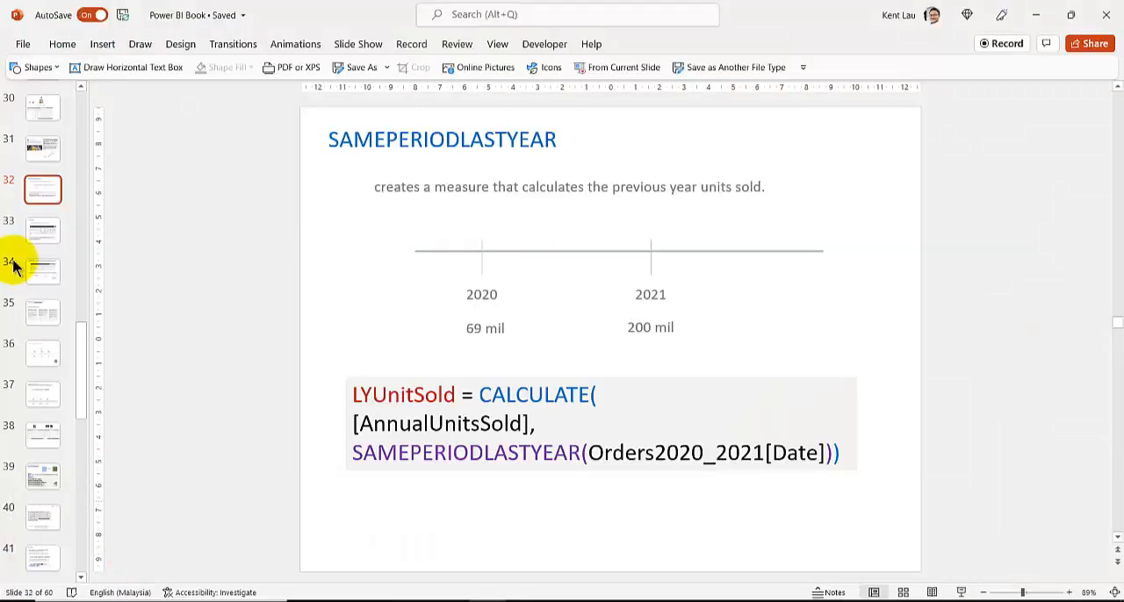
left_click(35, 148)
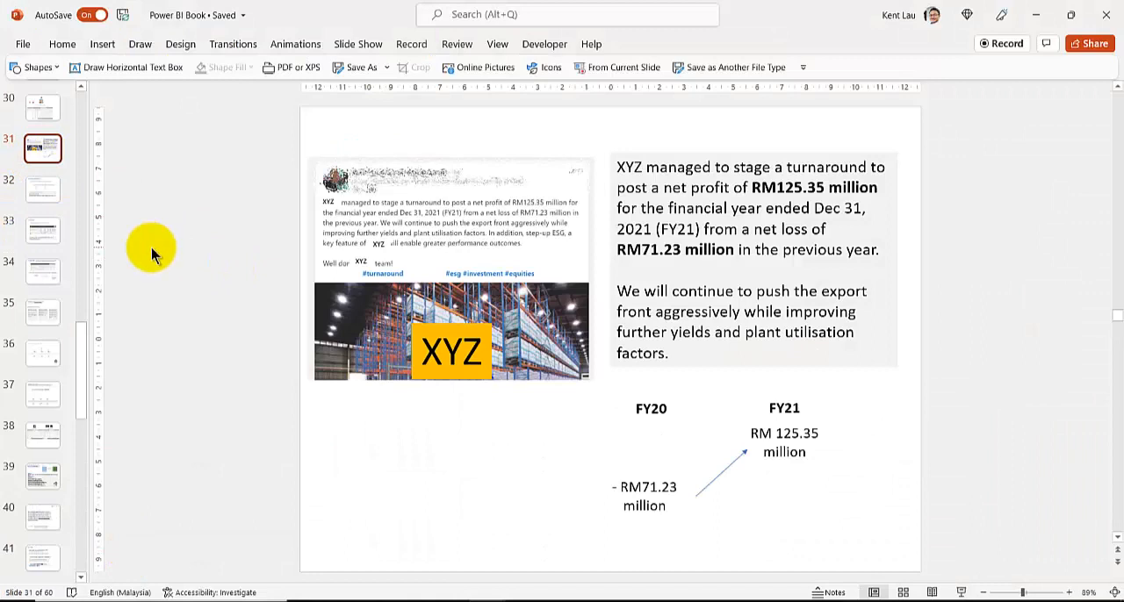
scroll(151, 250, "up", 1)
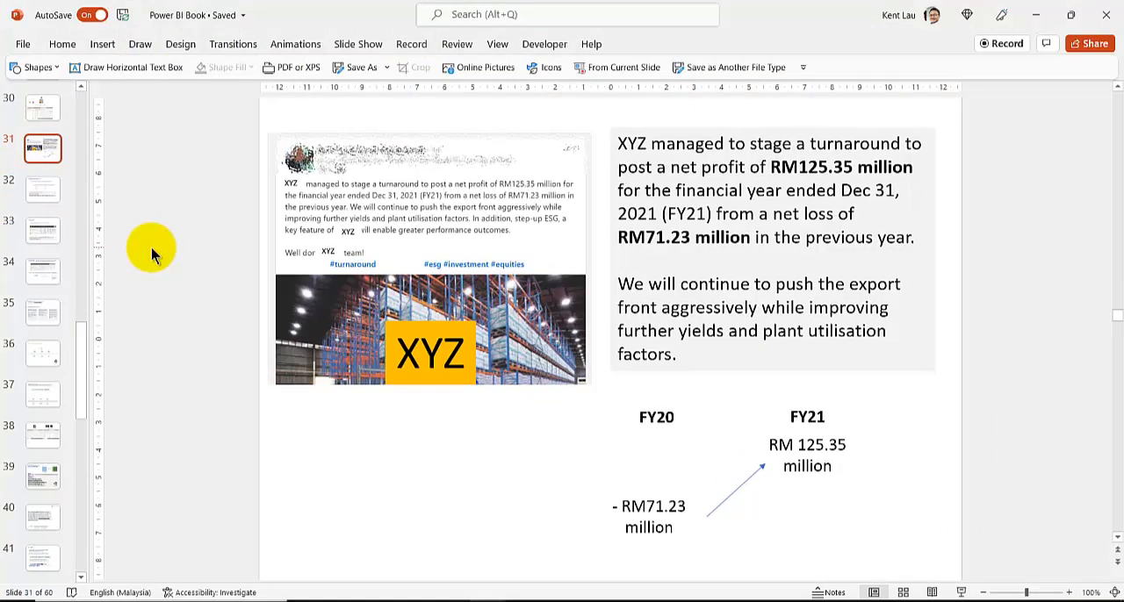